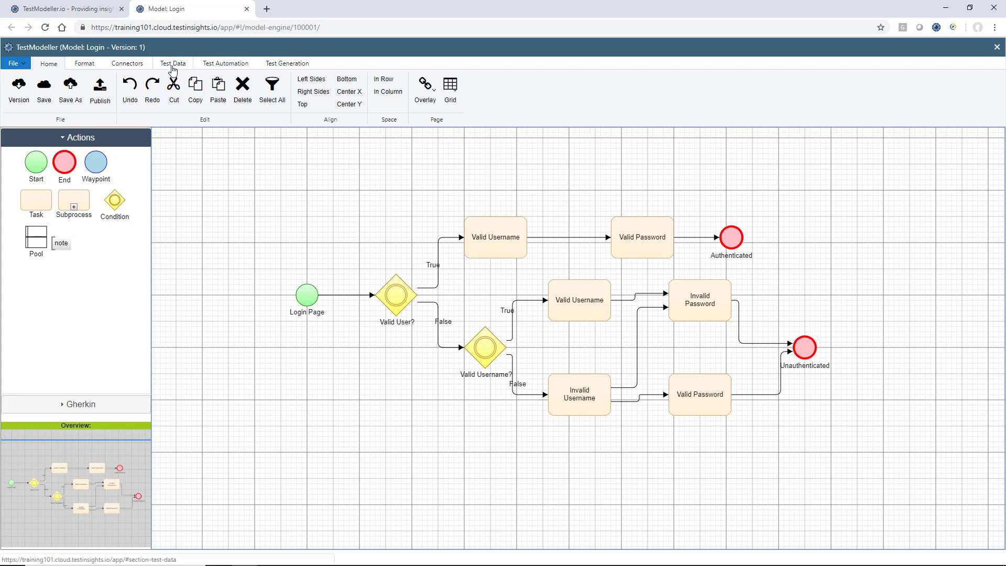
# - Show the Login model's Test Data options in the ribbon
pyautogui.click(172, 68)
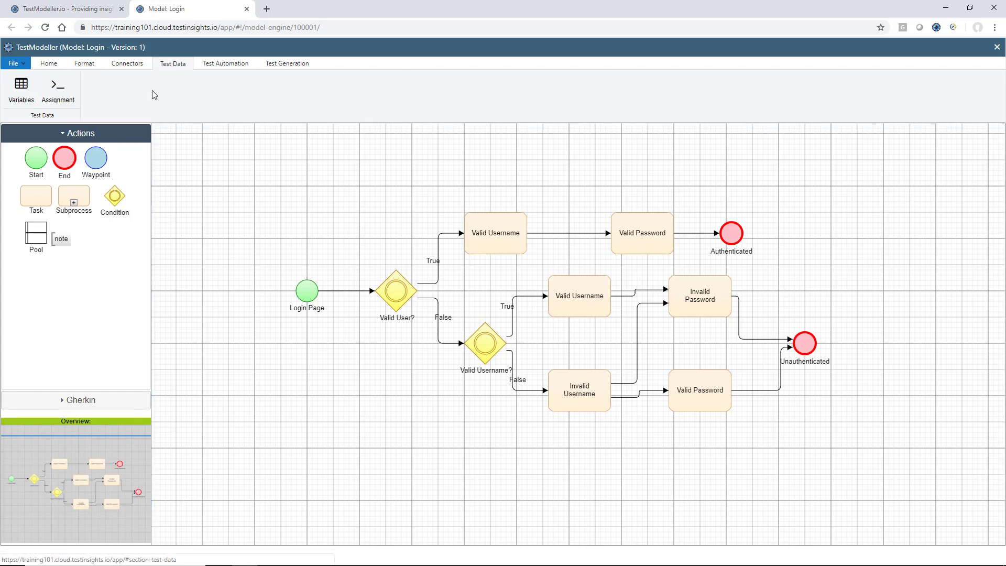
# - Add a ValidUsername variable, exposed as a flow parameter, with a pasted e-mail default
pyautogui.click(21, 89)
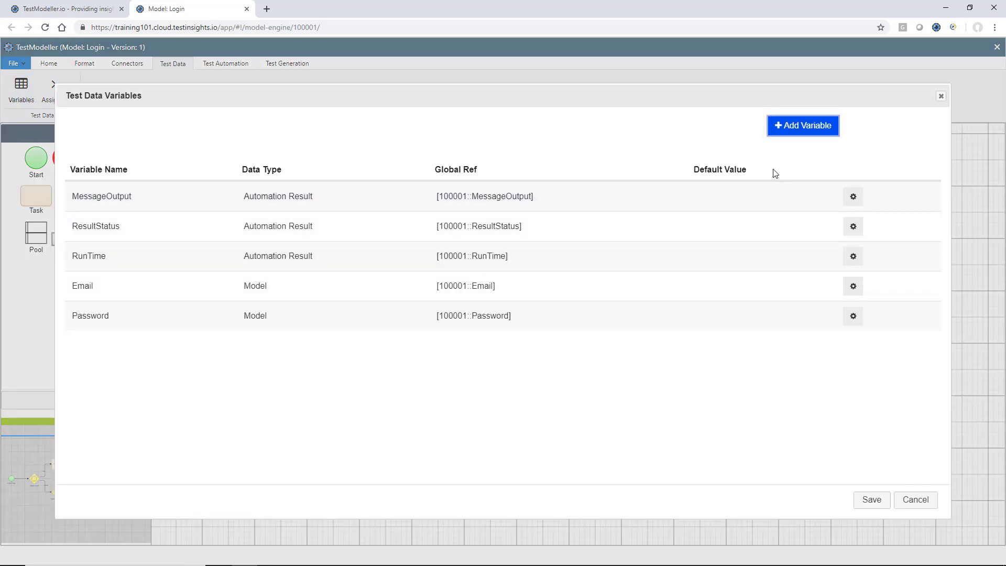
pyautogui.click(791, 127)
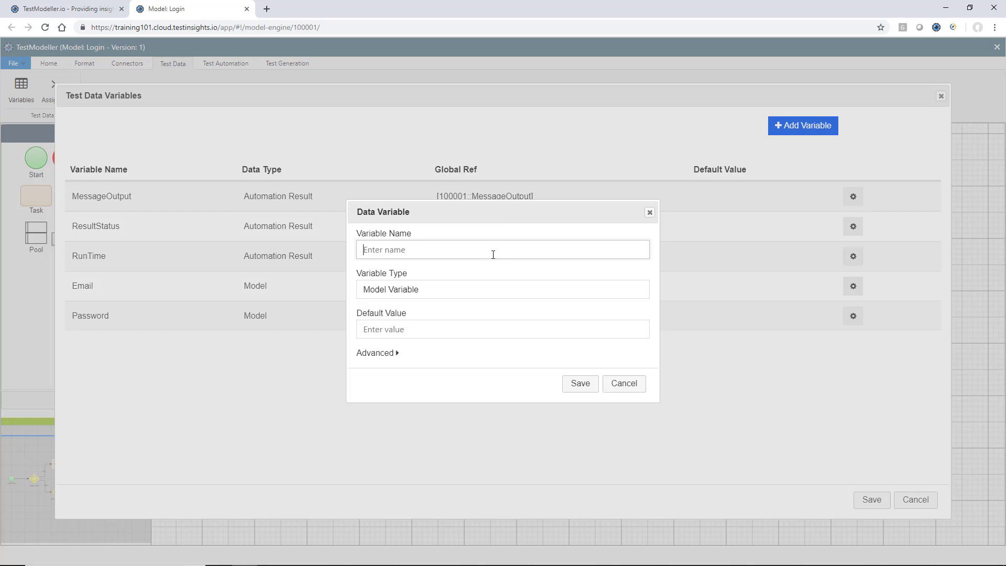
pyautogui.write('ValidUsername')
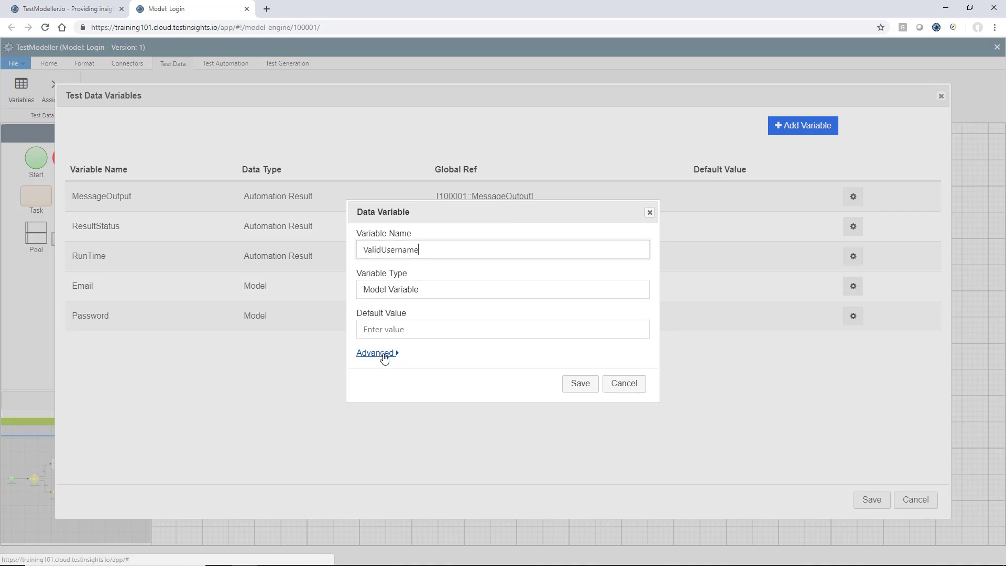
pyautogui.click(384, 357)
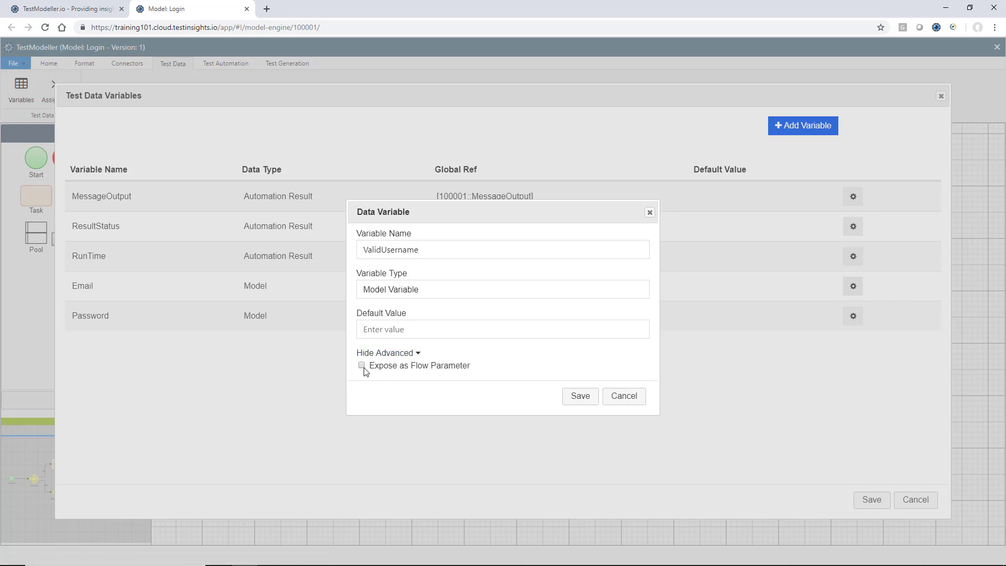
pyautogui.click(363, 366)
pyautogui.click(510, 321)
pyautogui.click(530, 321)
pyautogui.hotkey('ctrl', 'v')
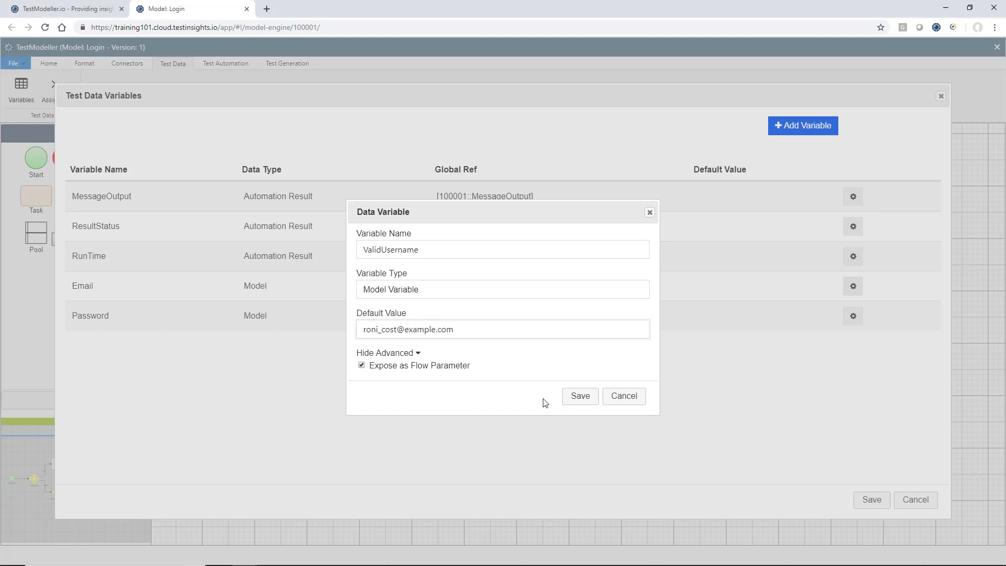
pyautogui.click(579, 396)
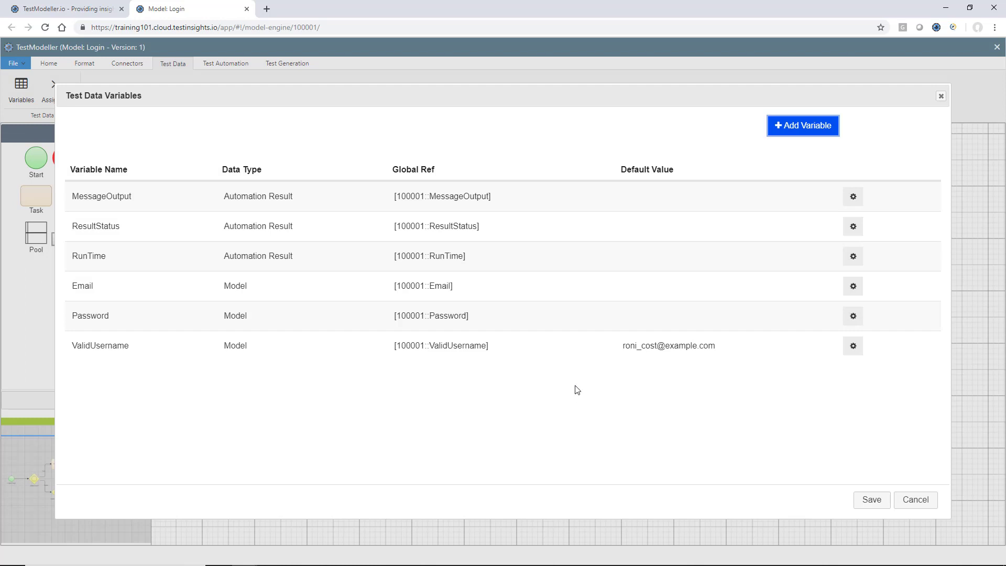
# - Add a ValidPassword flow-parameter variable with a pasted default, then save the variable list
pyautogui.click(784, 132)
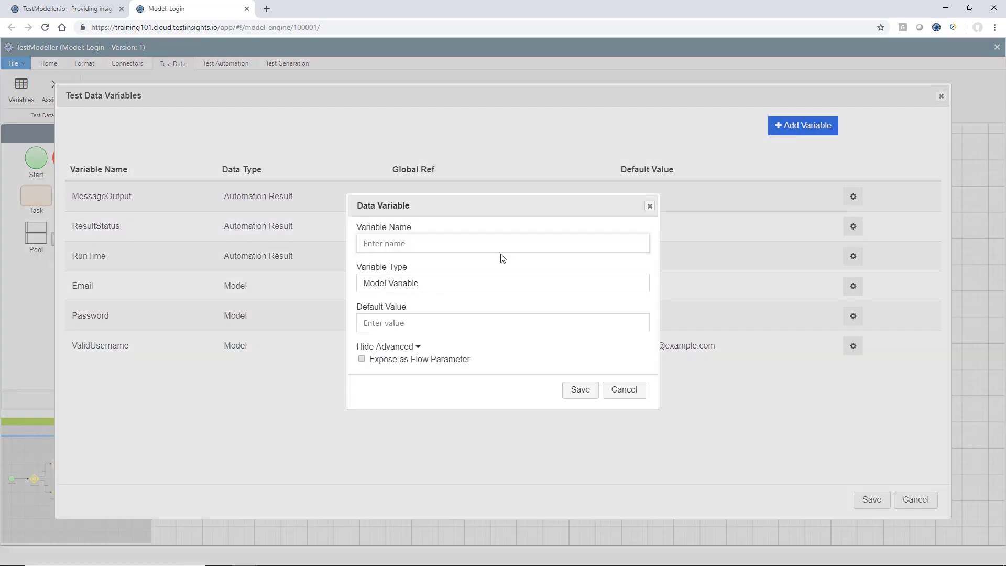
pyautogui.write('ValidPassword')
pyautogui.click(542, 325)
pyautogui.hotkey('ctrl', 'v')
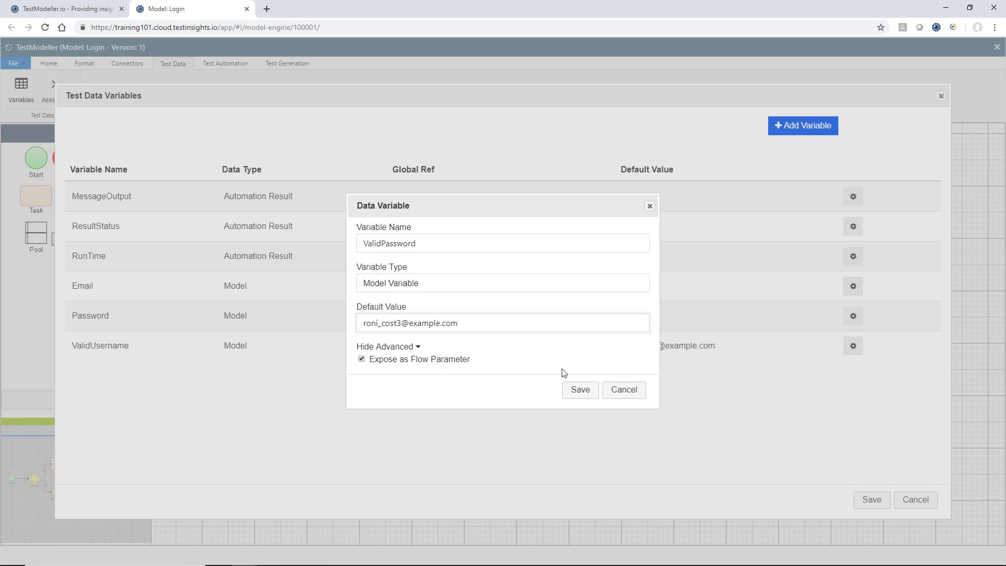
pyautogui.click(580, 390)
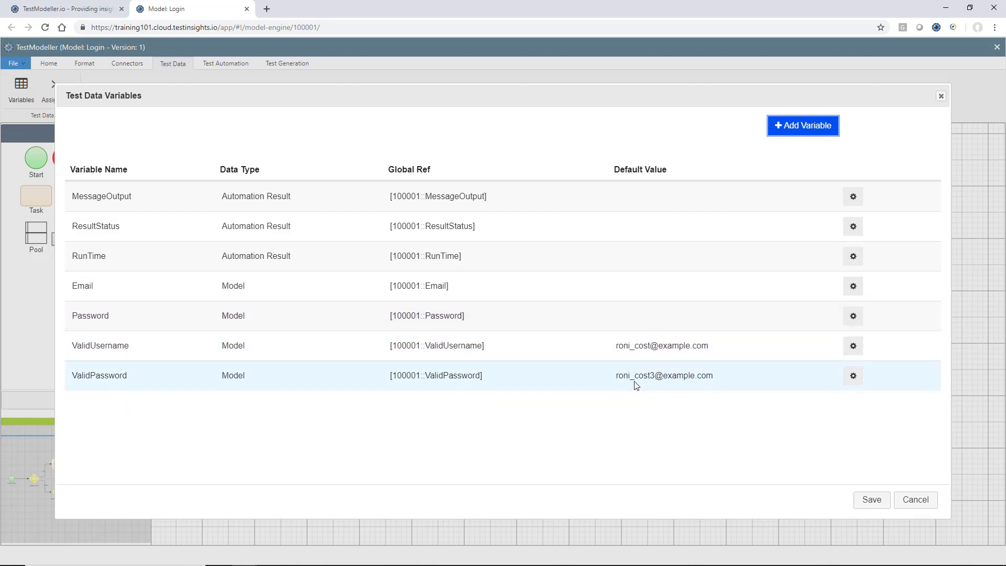
pyautogui.click(871, 499)
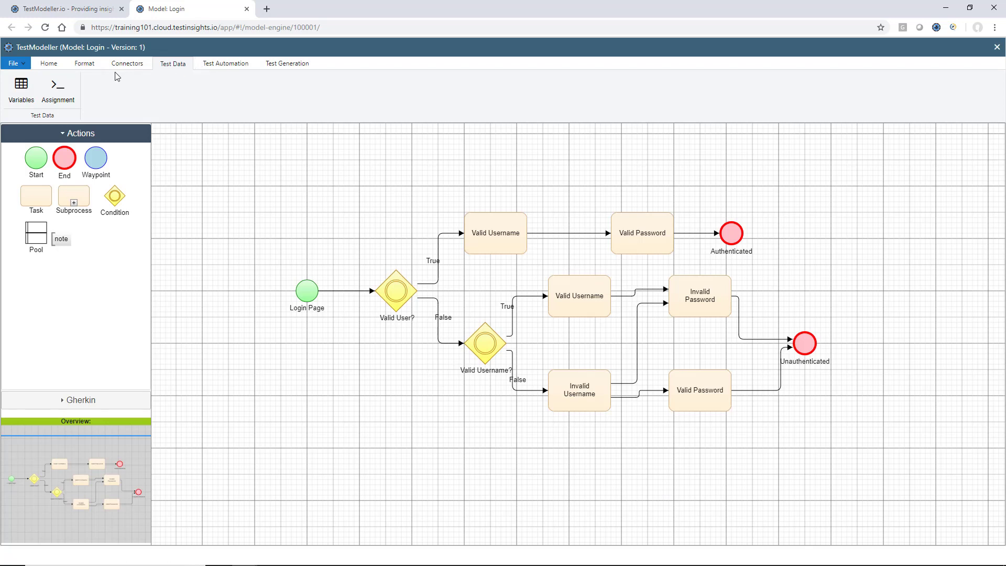
# - Open the upper Valid Username task's Email assignment in the full data editor
pyautogui.click(70, 93)
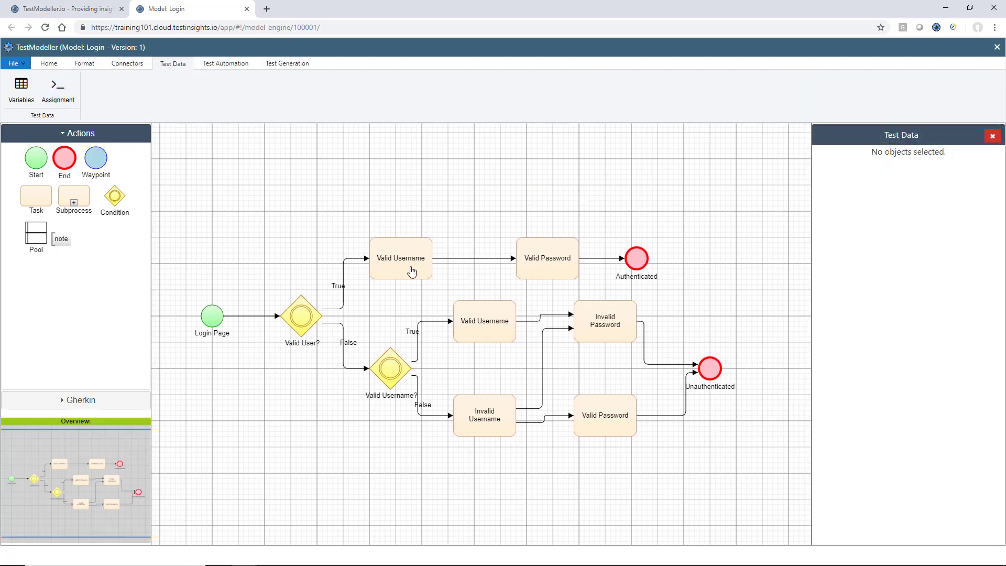
pyautogui.click(413, 273)
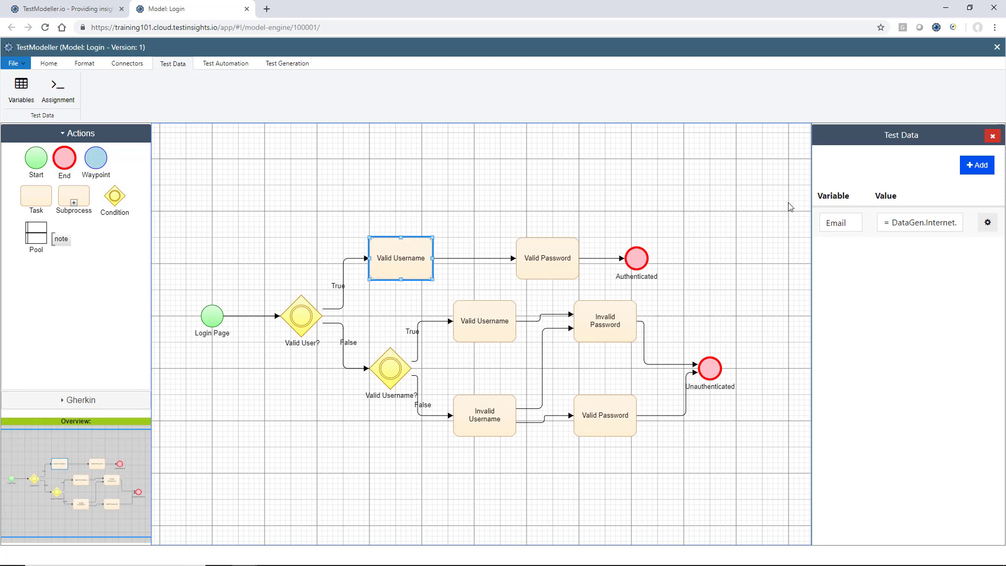
pyautogui.click(988, 222)
pyautogui.click(937, 224)
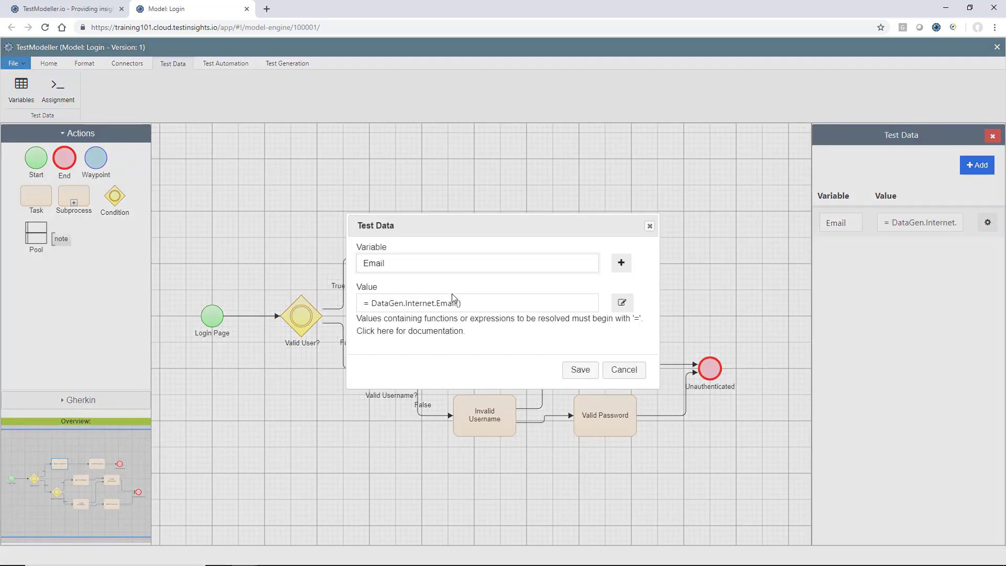
pyautogui.tripleClick(481, 304)
pyautogui.click(622, 303)
# - Replace DataGen.Internet.Email() with a [ValidUsername] reference and save the assignment
pyautogui.click(538, 144)
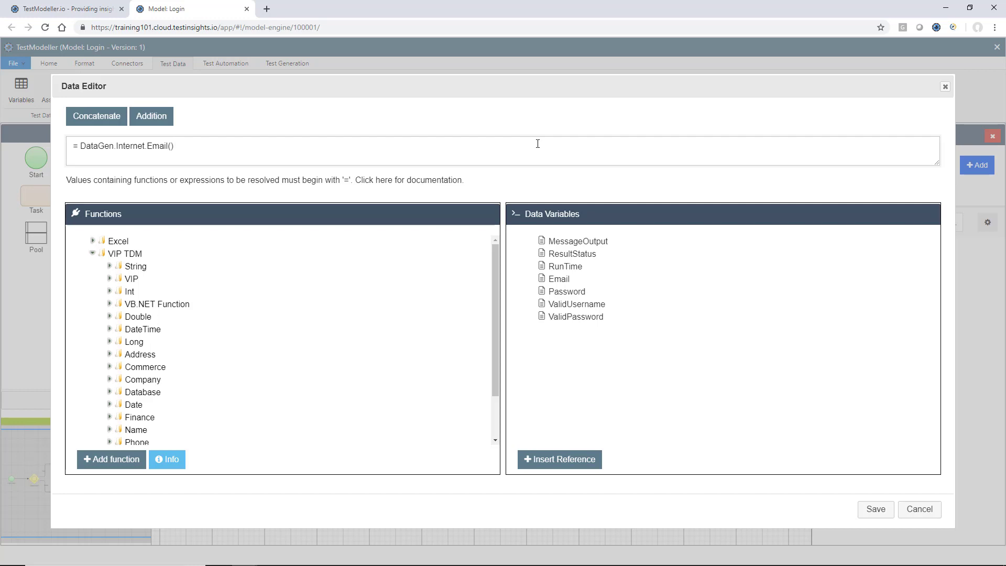
pyautogui.hotkey('ctrl', 'a')
pyautogui.press('BackSpace')
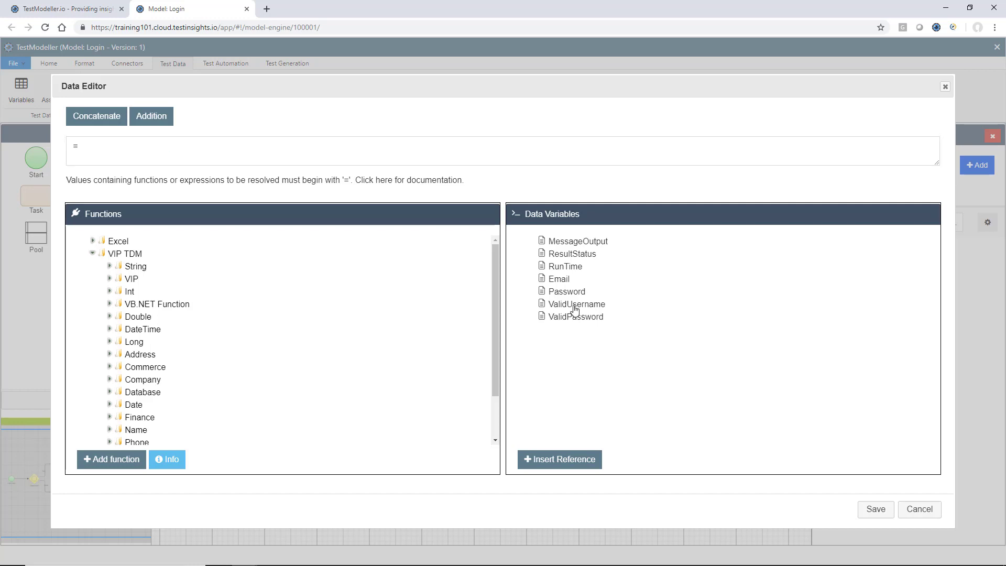
pyautogui.click(575, 305)
pyautogui.click(562, 466)
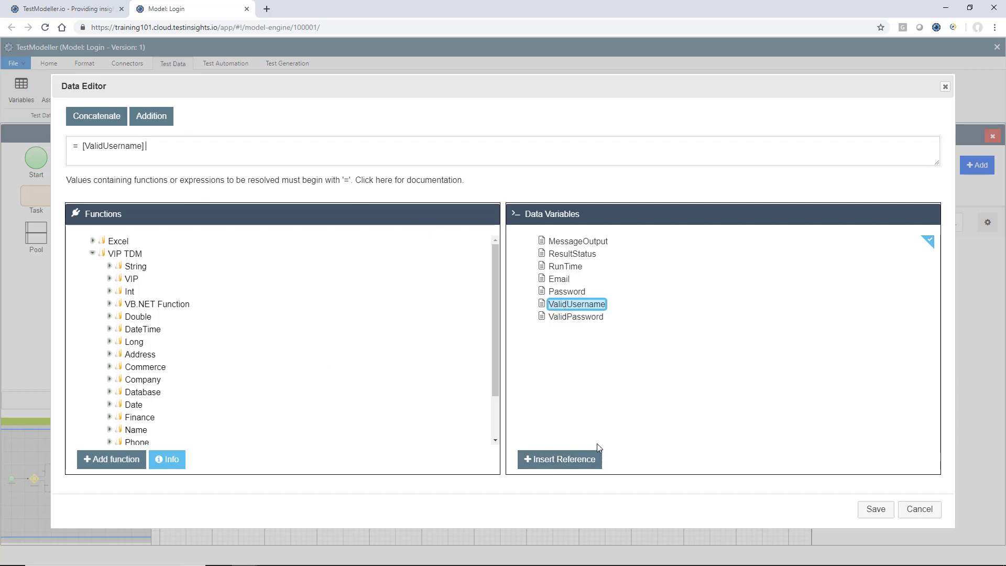
pyautogui.click(875, 510)
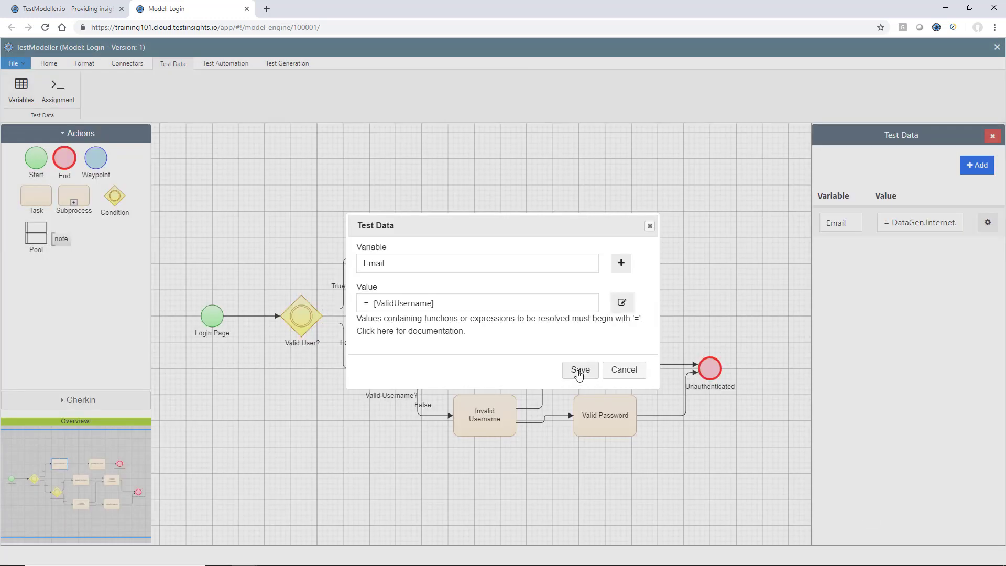
pyautogui.click(580, 370)
pyautogui.click(548, 258)
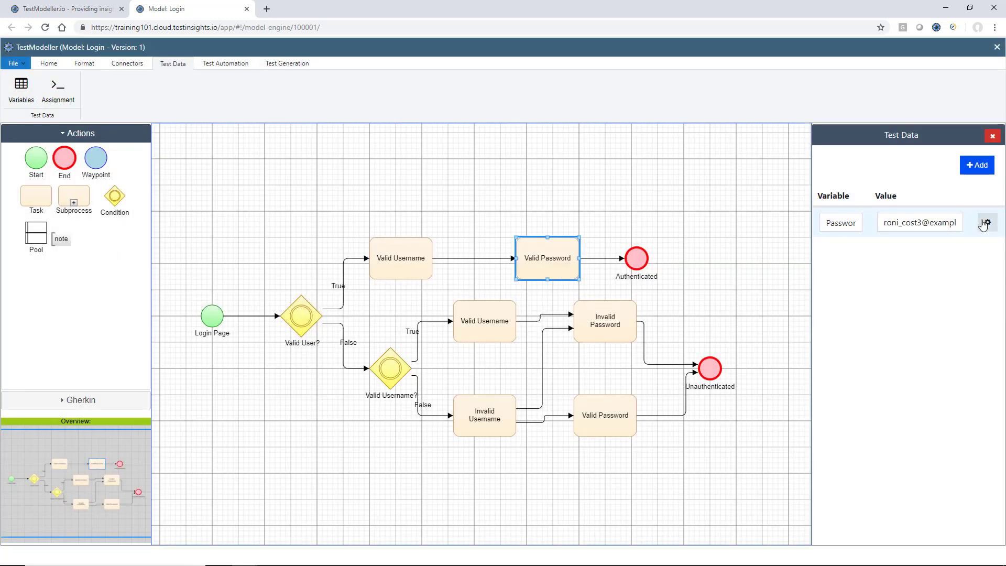
# - Replace the upper Valid Password task's Password value with a [ValidPassword] reference
pyautogui.click(926, 231)
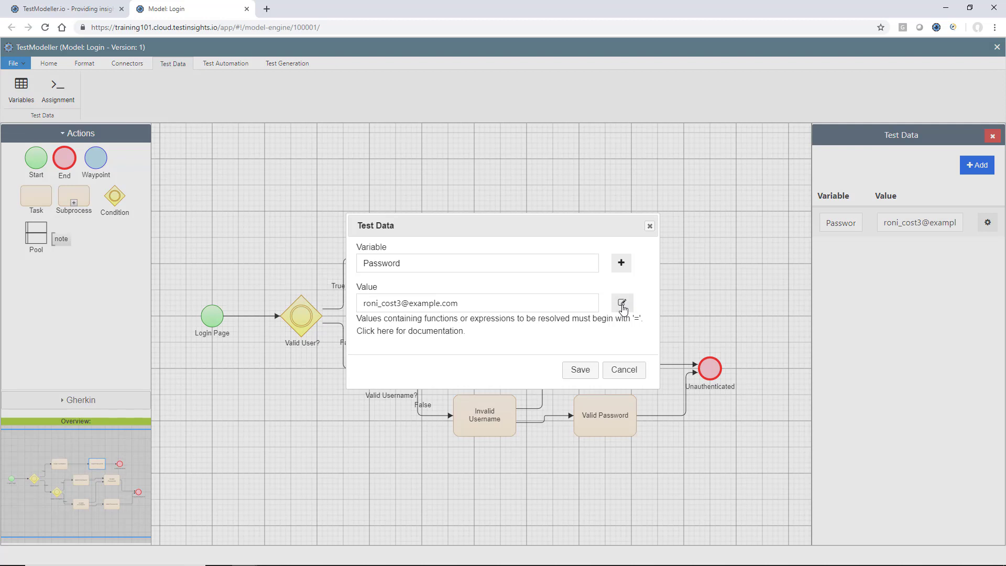
pyautogui.click(622, 304)
pyautogui.tripleClick(432, 147)
pyautogui.press('BackSpace')
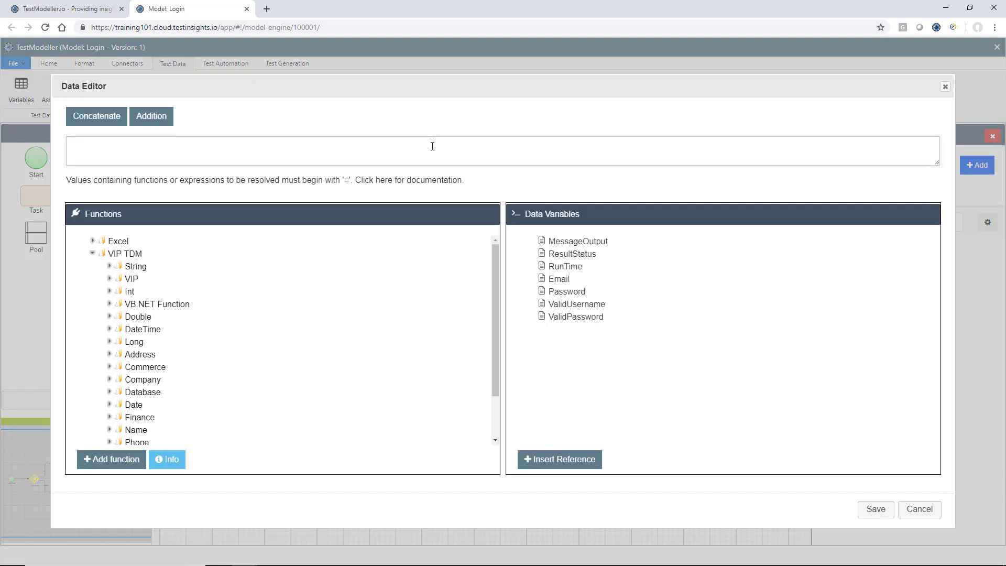
pyautogui.click(574, 318)
pyautogui.click(560, 460)
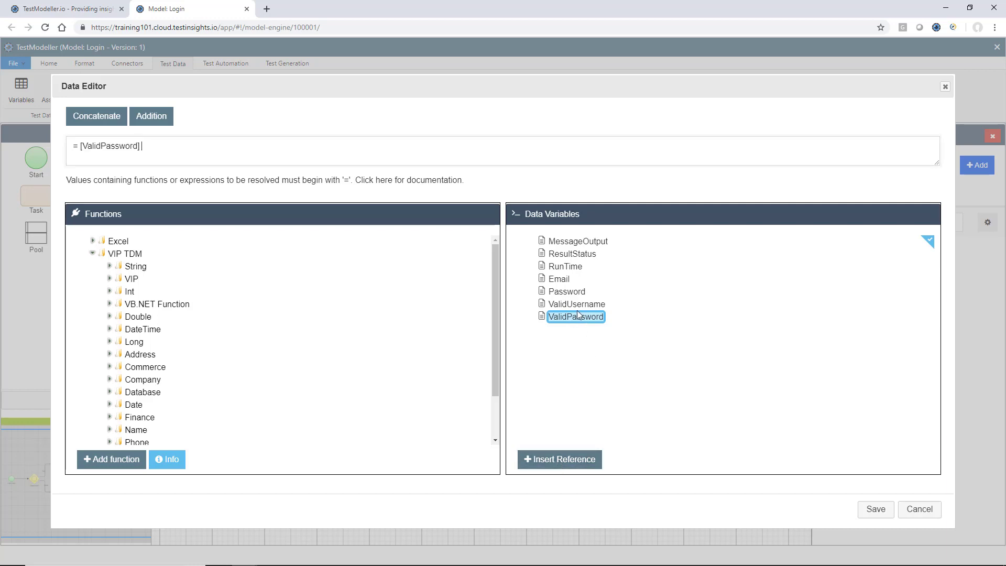
pyautogui.click(876, 509)
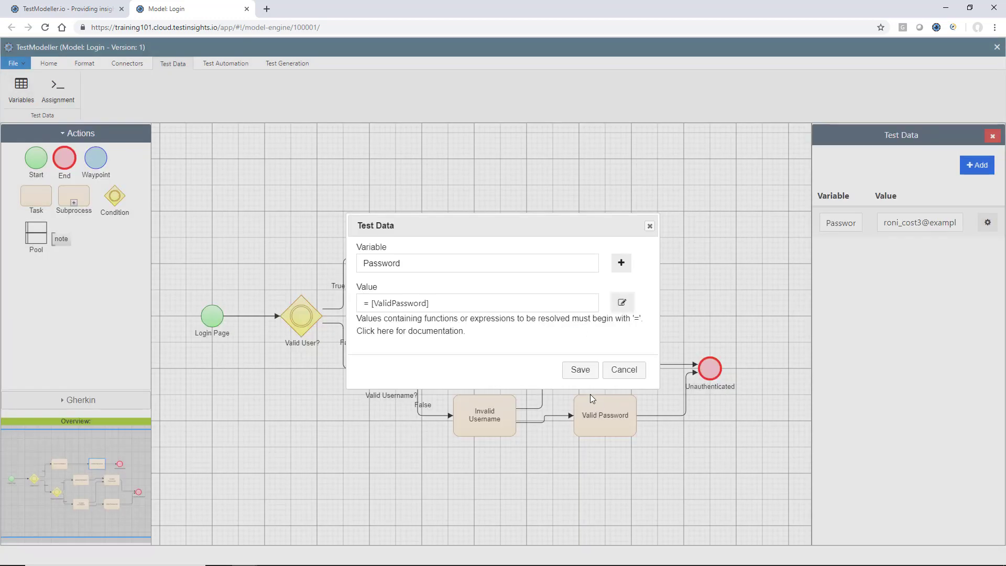
pyautogui.click(577, 370)
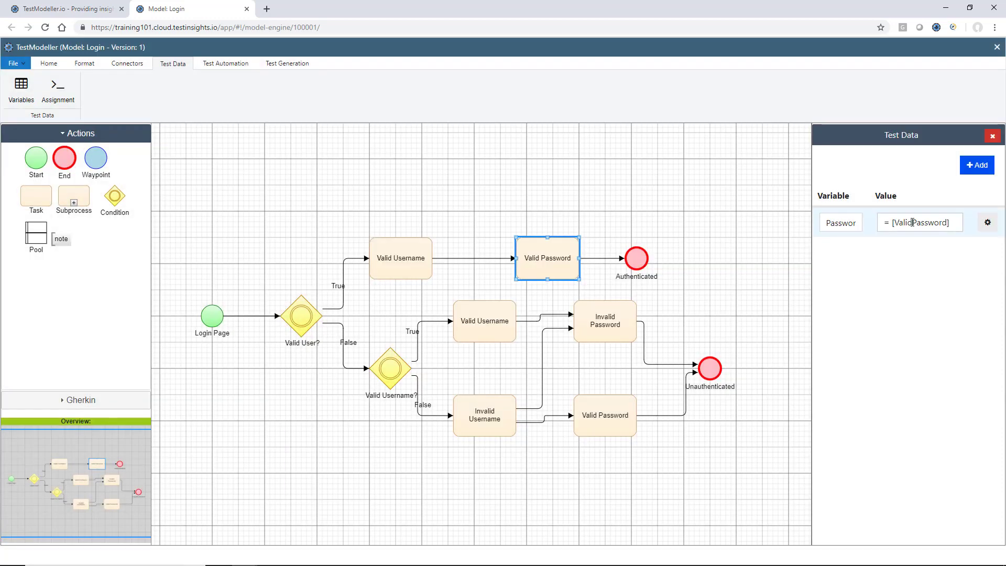
# - Review the Password value on the lower Valid Password task
pyautogui.click(914, 224)
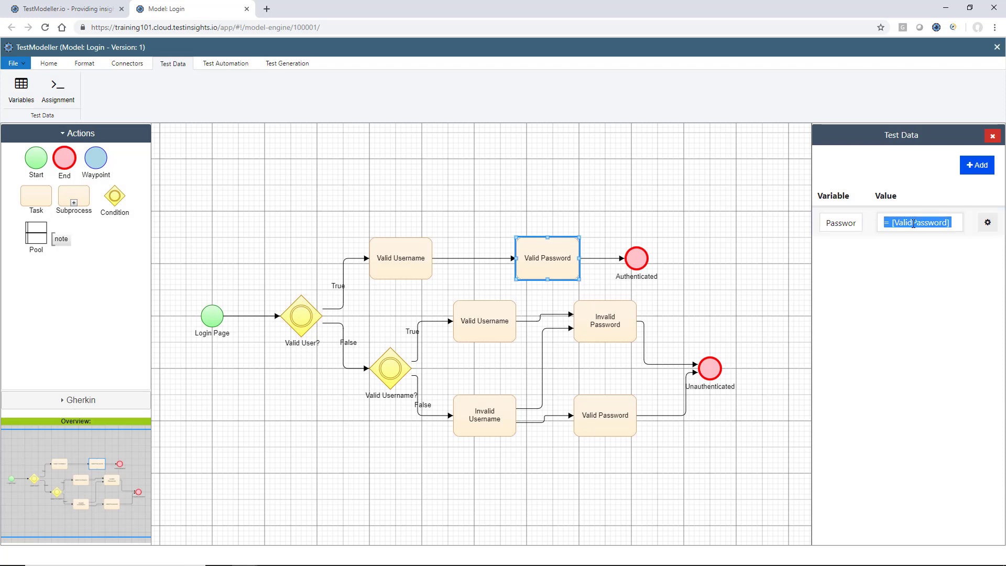
pyautogui.click(625, 412)
pyautogui.click(913, 224)
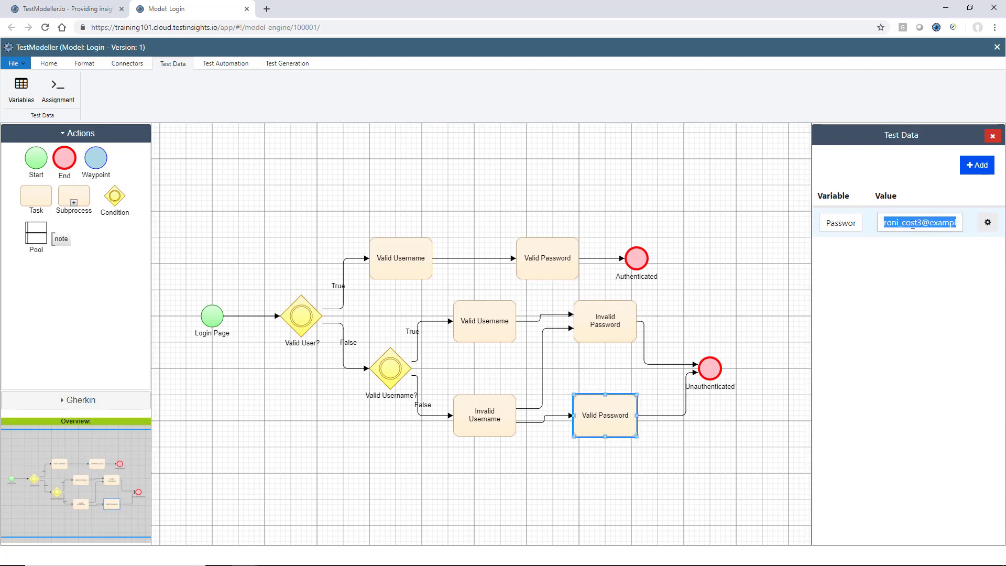
pyautogui.click(913, 225)
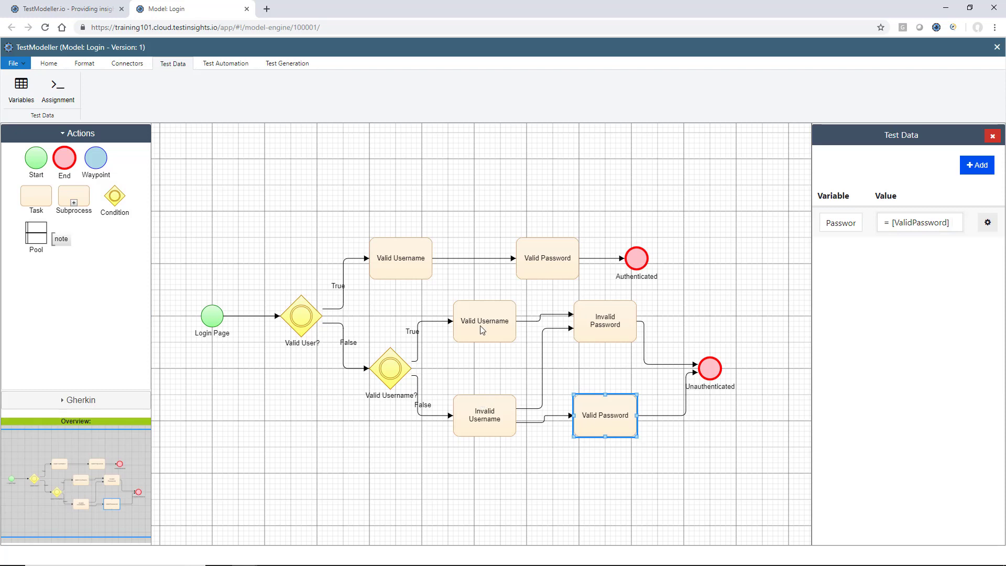
# - Paste = [ValidUsername] as the middle Valid Username step's Email value and deselect it
pyautogui.click(415, 271)
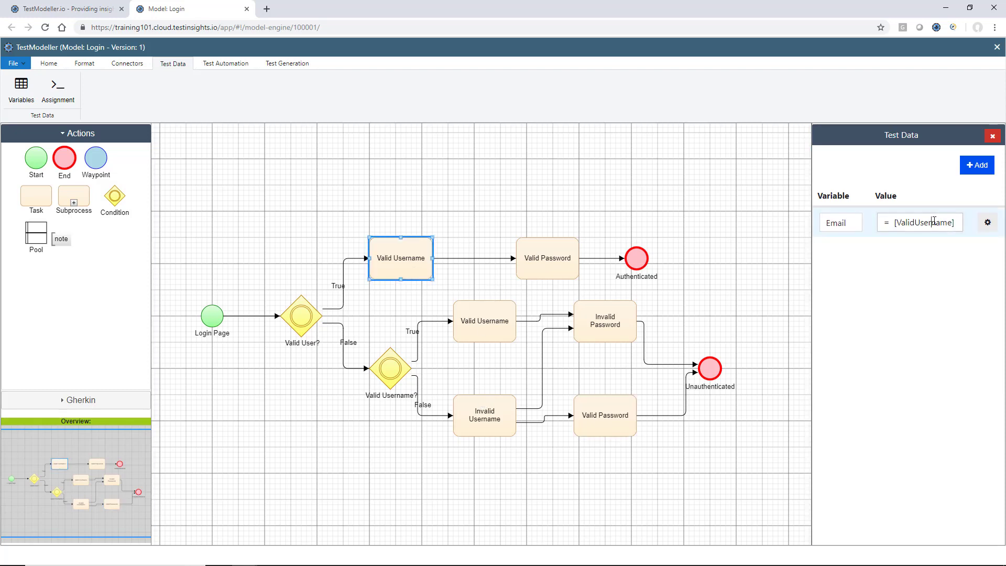
pyautogui.click(931, 222)
pyautogui.hotkey('ctrl', 'c')
pyautogui.click(502, 318)
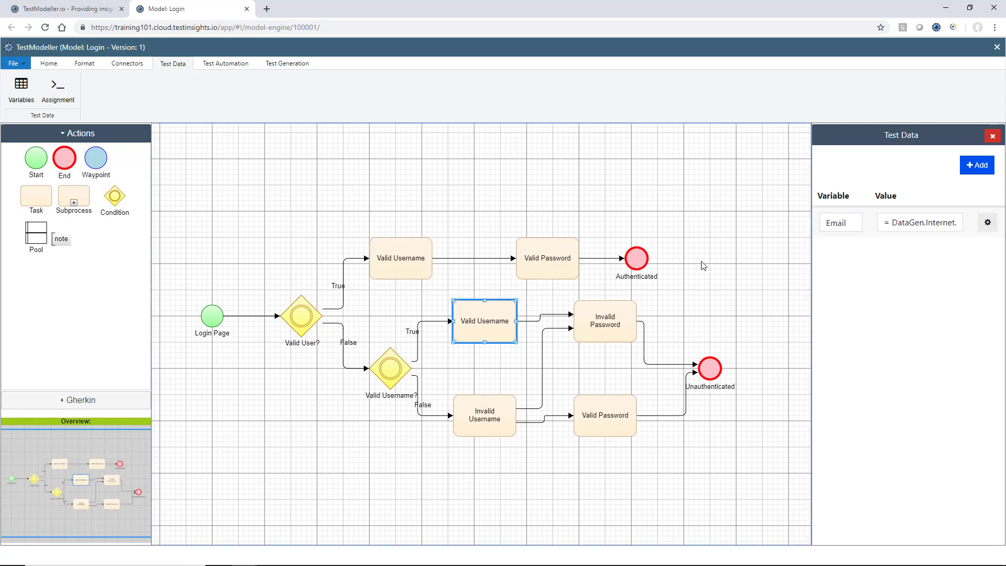
pyautogui.click(922, 220)
pyautogui.hotkey('ctrl', 'v')
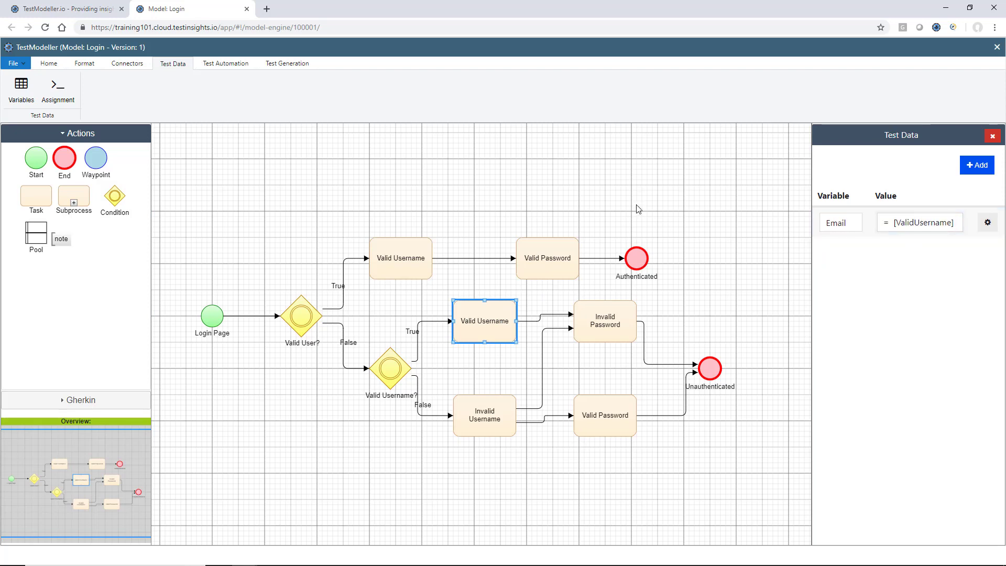
pyautogui.click(636, 209)
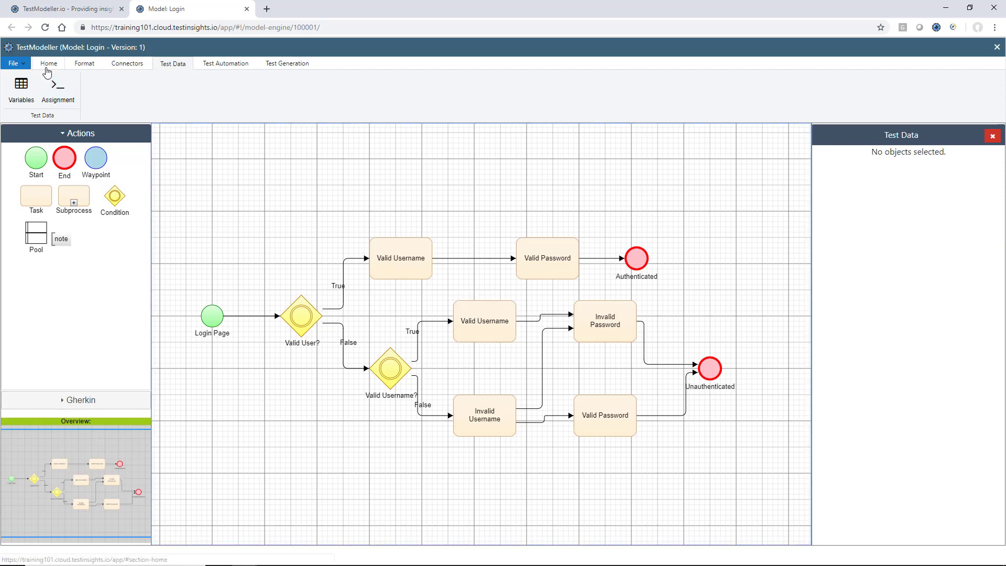
# - Save the Login model over its current version
pyautogui.click(49, 63)
pyautogui.click(45, 98)
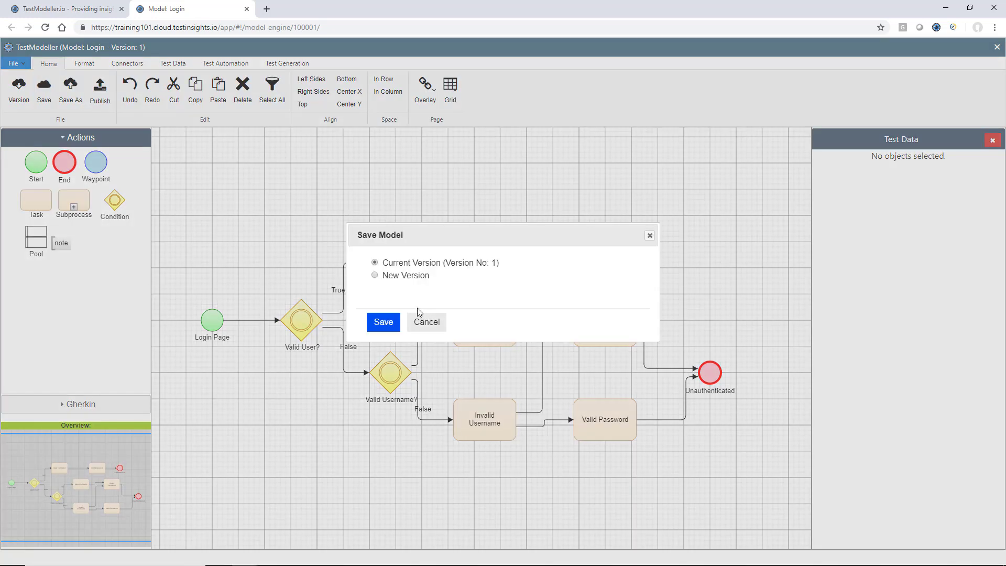
pyautogui.click(384, 321)
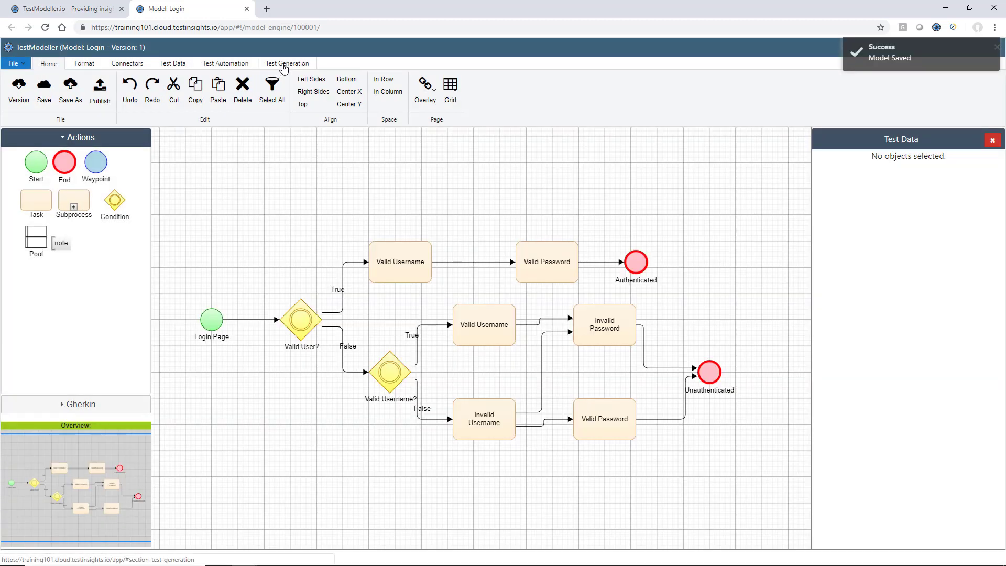
# - Generate the four Login test cases and download their automation data
pyautogui.click(287, 64)
pyautogui.click(12, 90)
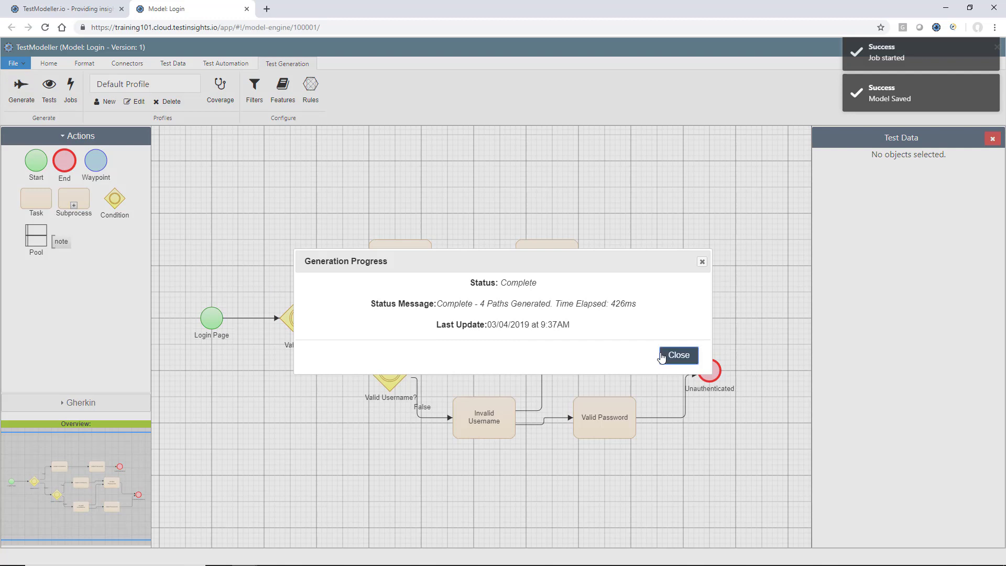
pyautogui.click(670, 356)
pyautogui.click(49, 86)
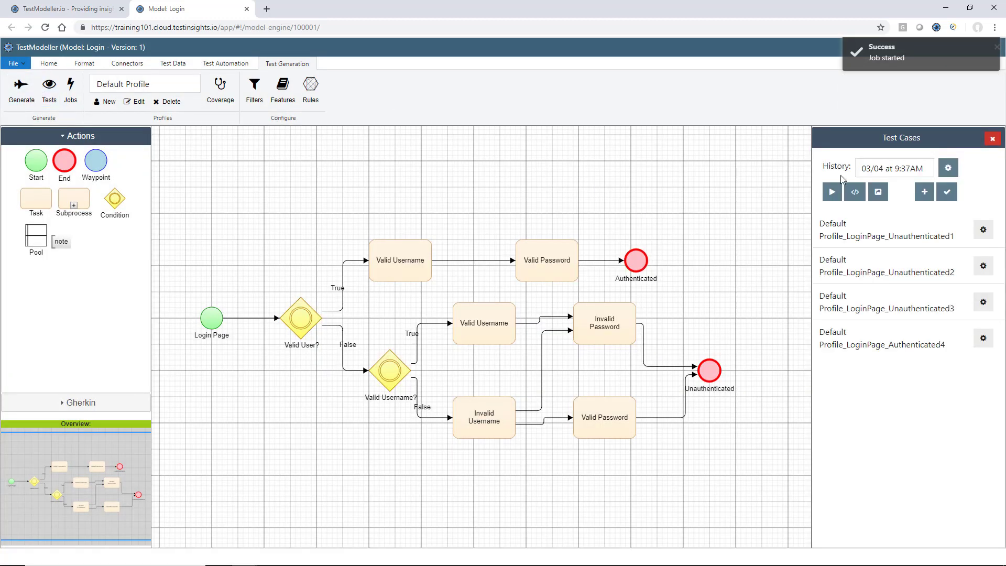
pyautogui.click(855, 192)
pyautogui.click(883, 227)
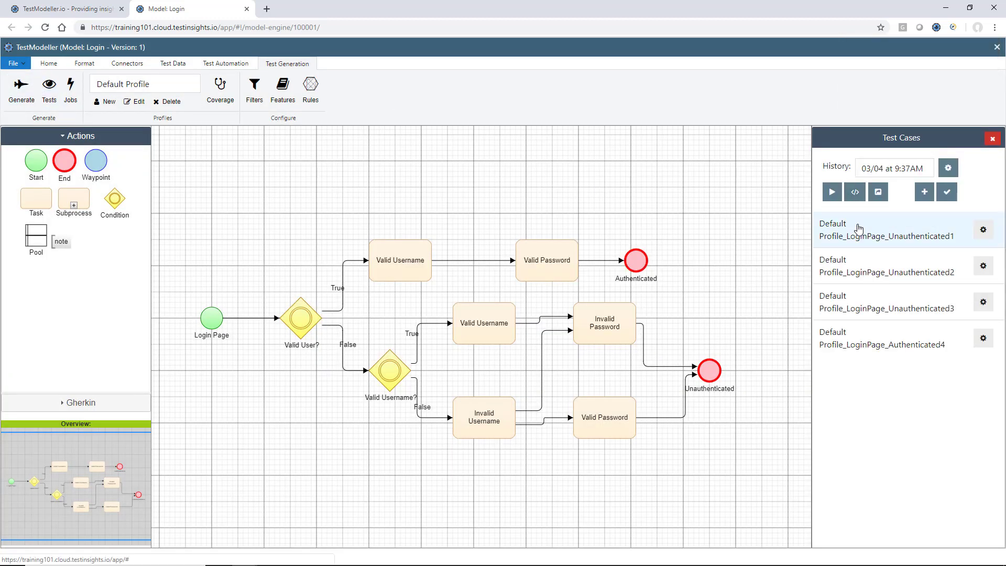
# - Open data-template.xlsx and autofit columns 4–7 holding the email and password values
pyautogui.doubleClick(457, 135)
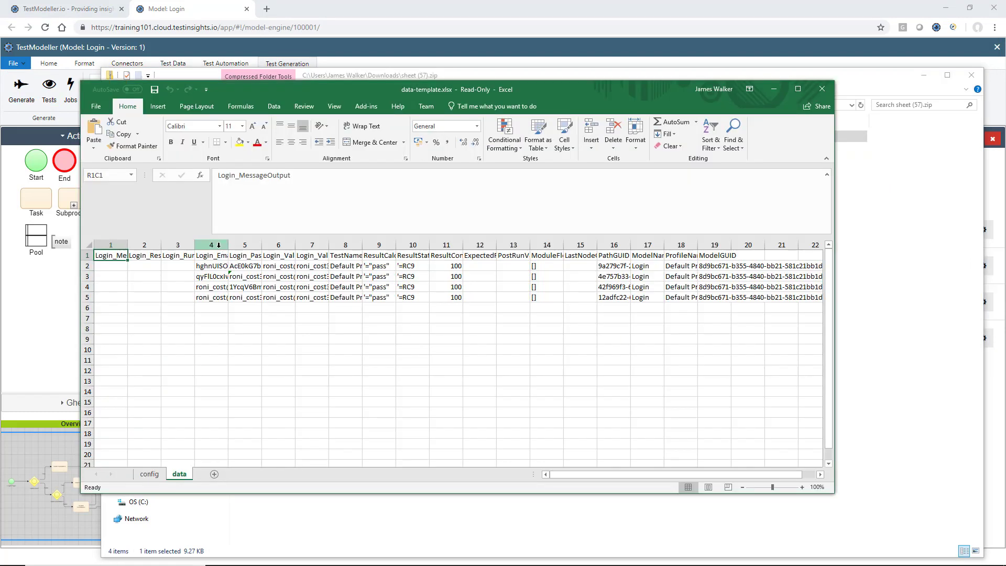
pyautogui.doubleClick(227, 250)
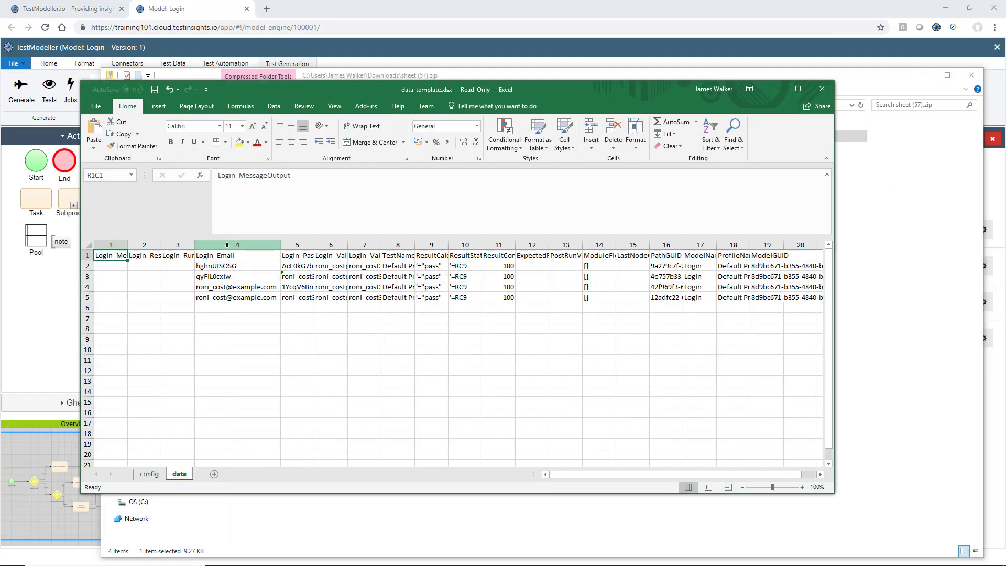
pyautogui.doubleClick(314, 245)
pyautogui.doubleClick(406, 245)
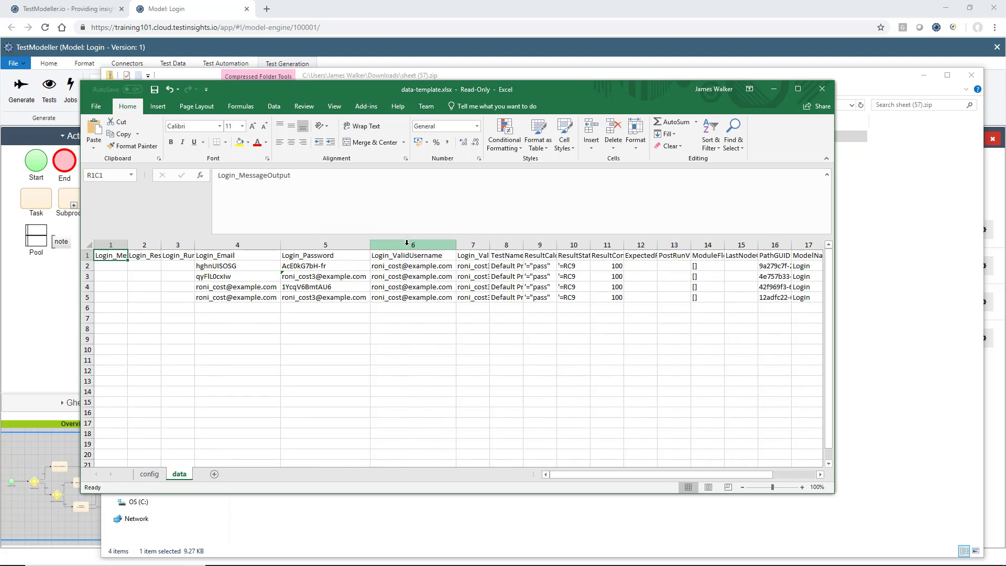
pyautogui.doubleClick(489, 244)
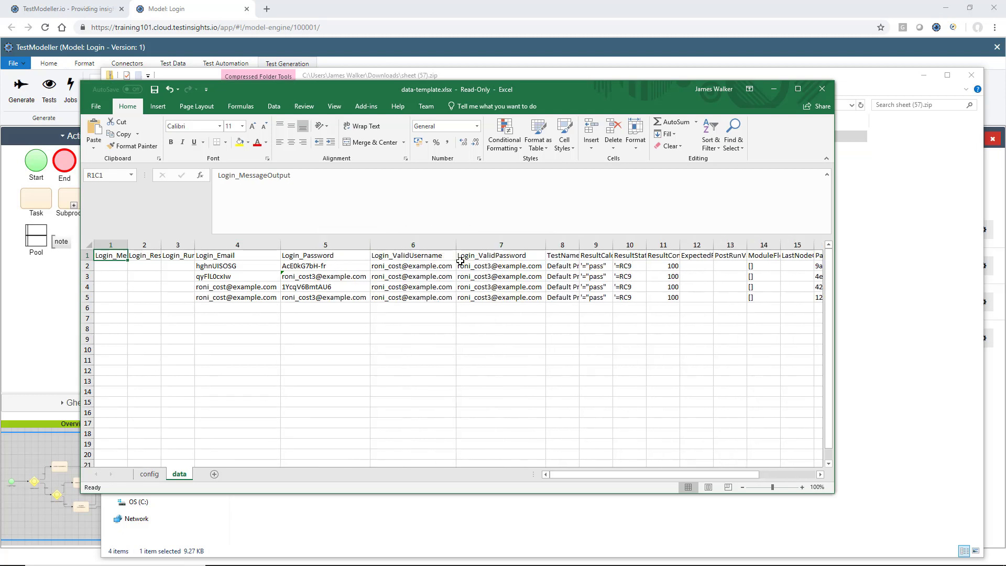
# - Inspect the row 2 values and R5C4/R5C5 formulas, then close Excel without saving
pyautogui.click(483, 264)
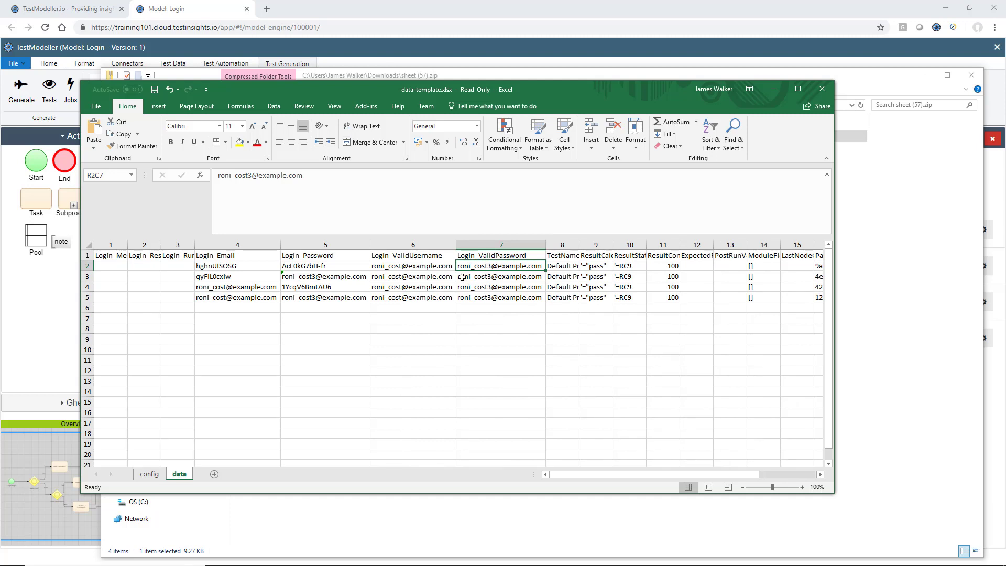
pyautogui.click(243, 263)
pyautogui.click(292, 264)
pyautogui.click(248, 297)
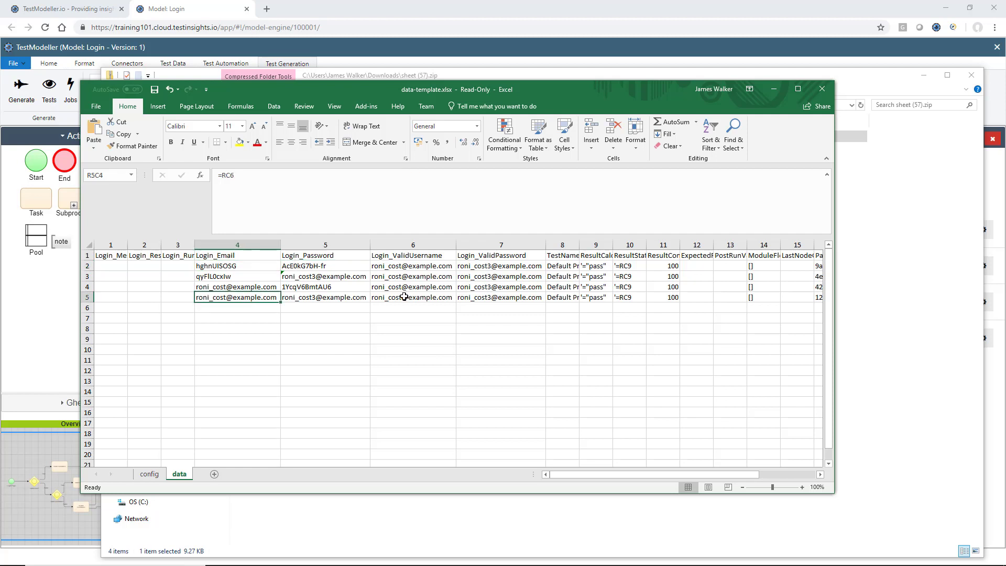
pyautogui.click(346, 296)
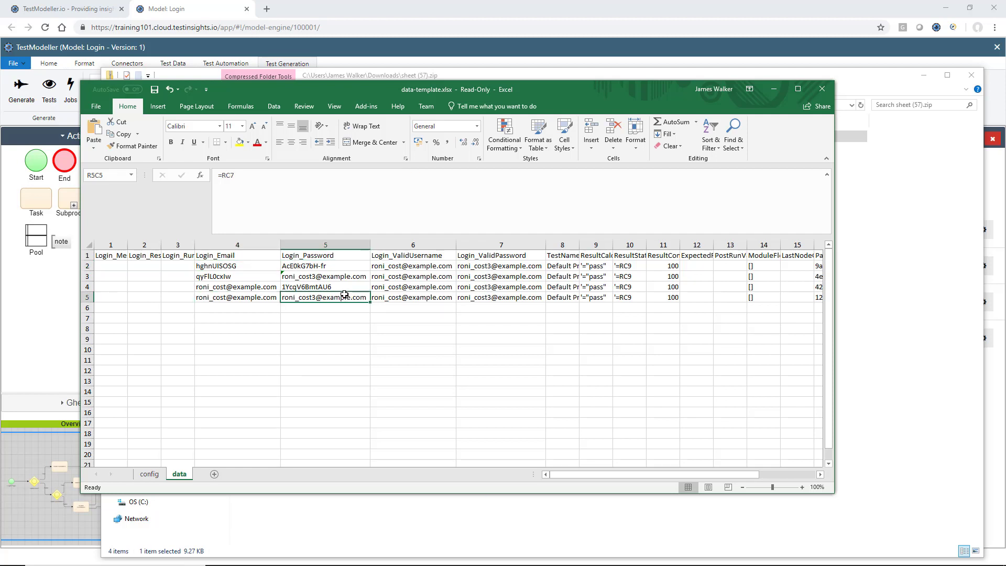
pyautogui.click(260, 296)
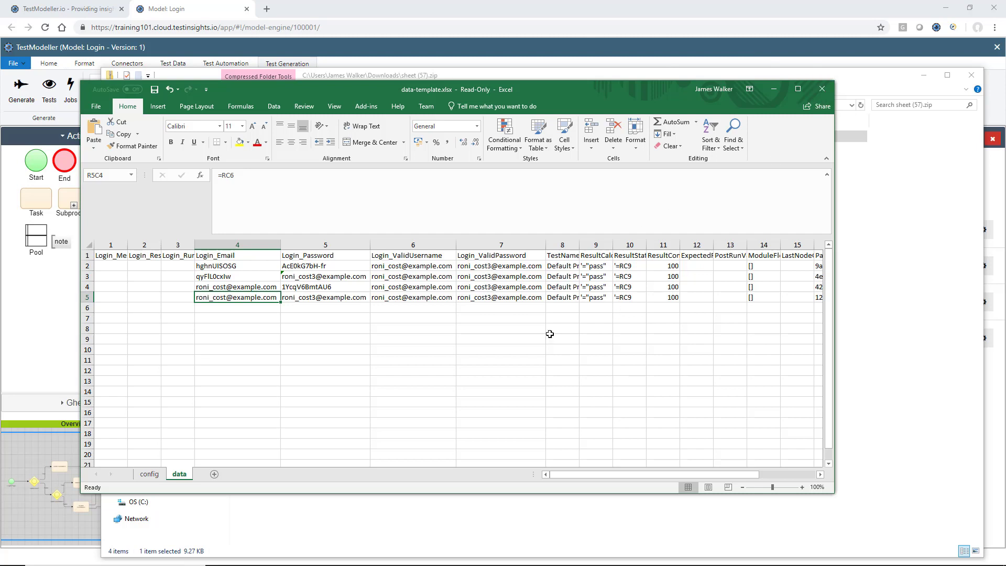
pyautogui.click(822, 89)
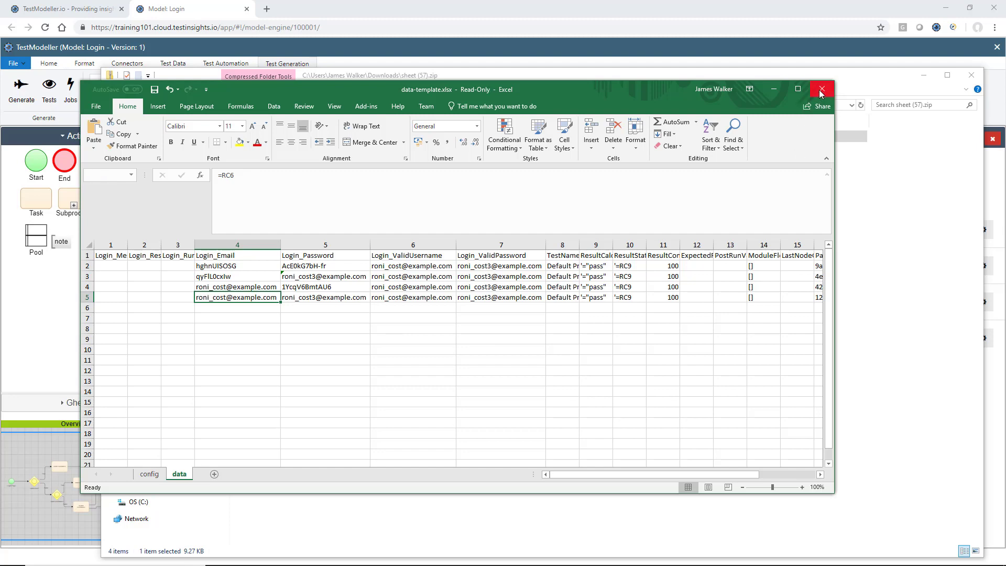
pyautogui.click(503, 300)
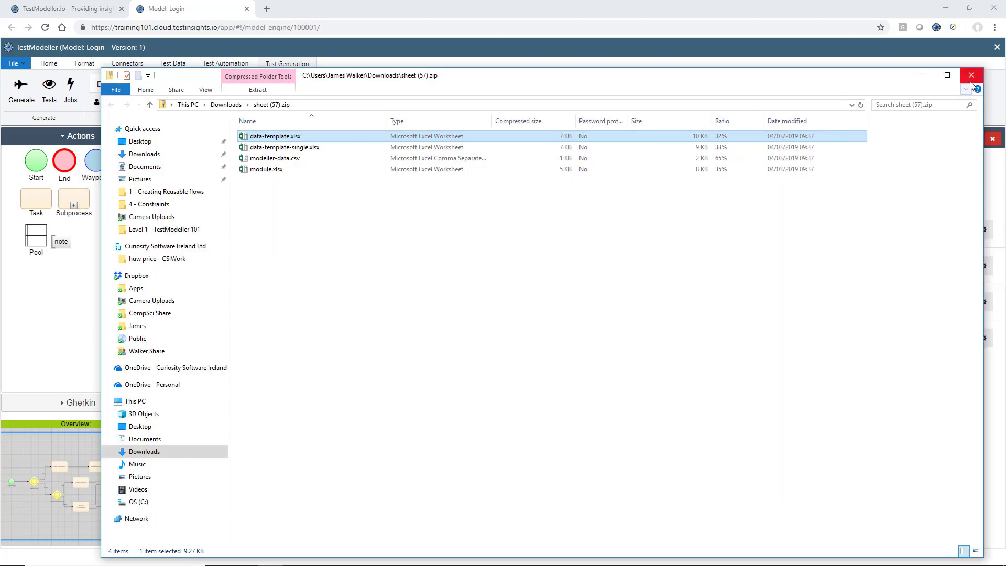
# - Close the zip folder, open the Order Processing model and lock it for editing
pyautogui.click(972, 75)
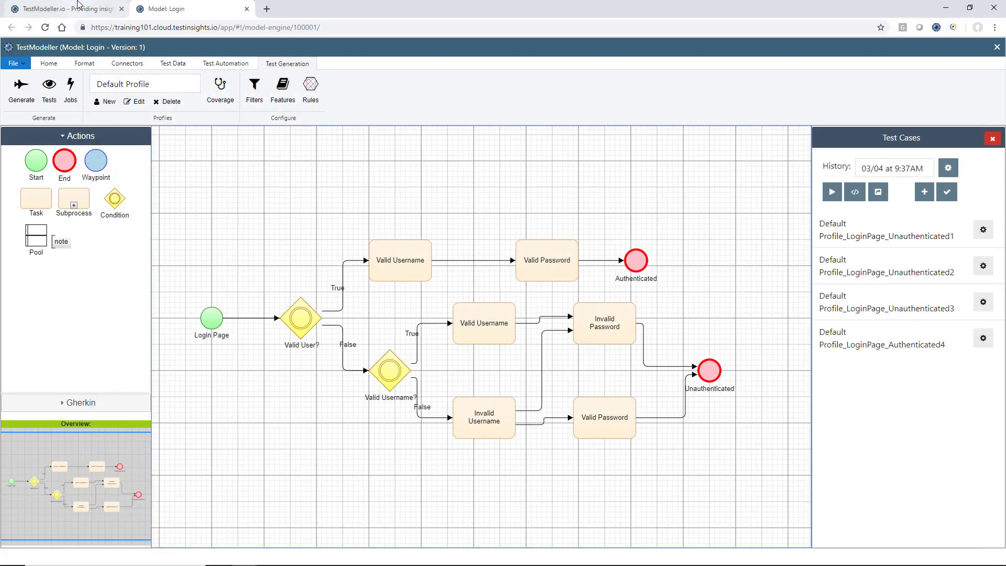
pyautogui.click(73, 9)
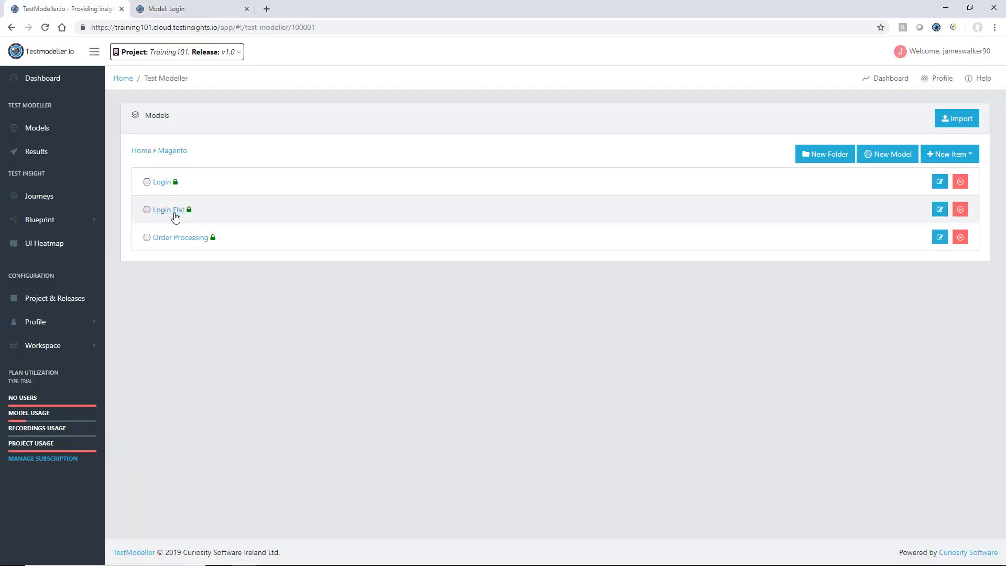
pyautogui.click(180, 239)
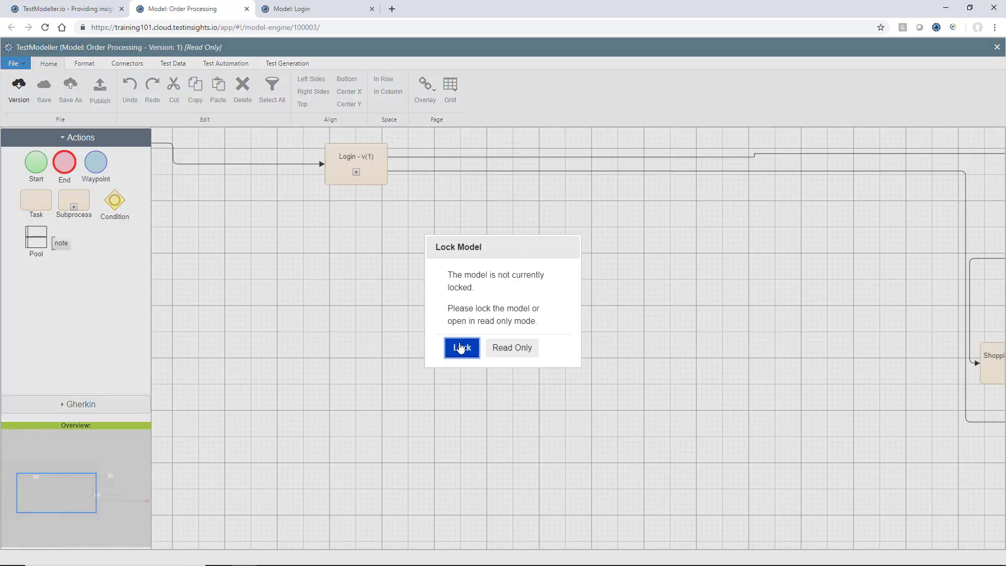
pyautogui.click(460, 348)
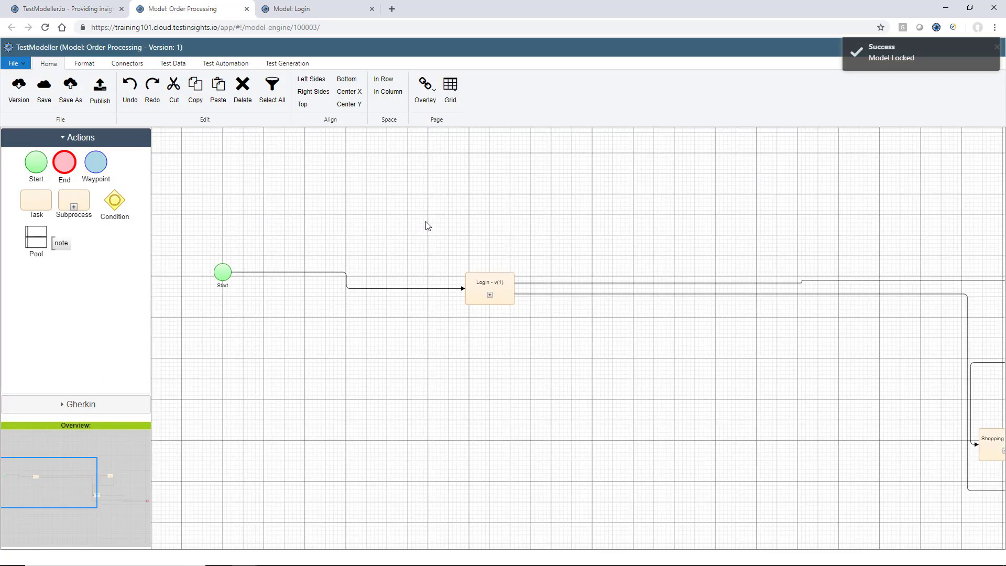
pyautogui.rightClick(482, 287)
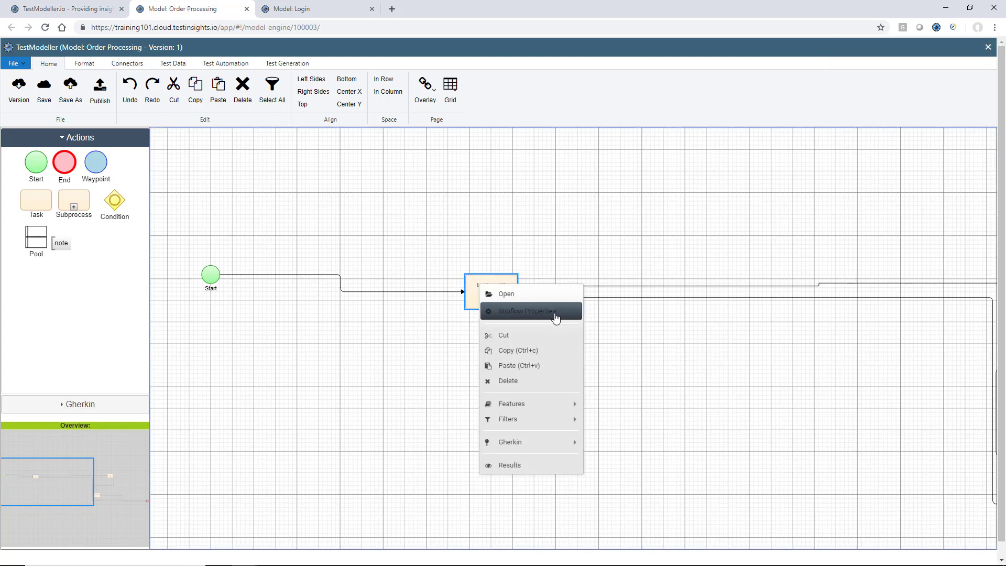
# - Open the Login subflow's properties showing the ValidUsername and ValidPassword parameters
pyautogui.click(555, 317)
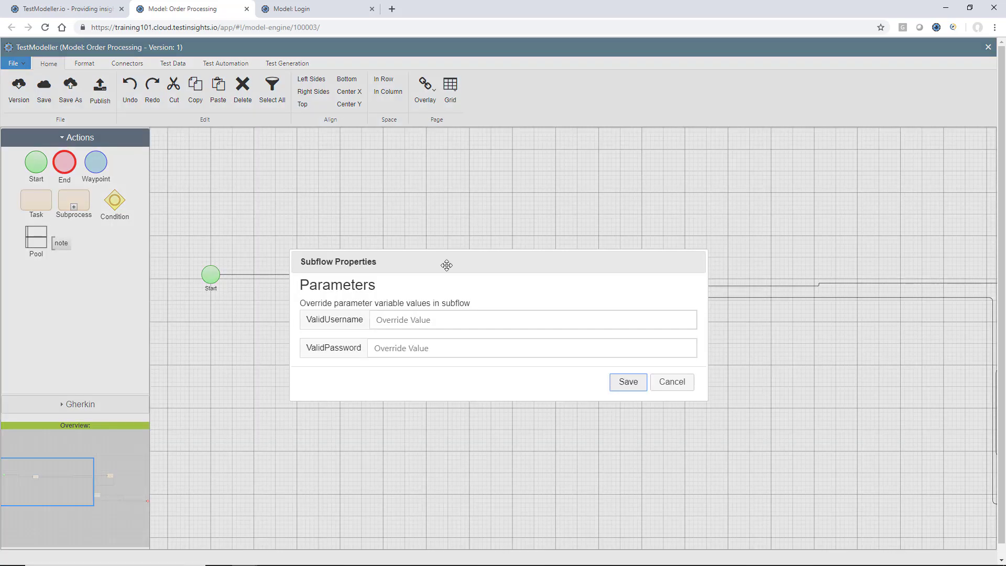
pyautogui.moveTo(444, 262); pyautogui.dragTo(469, 213)
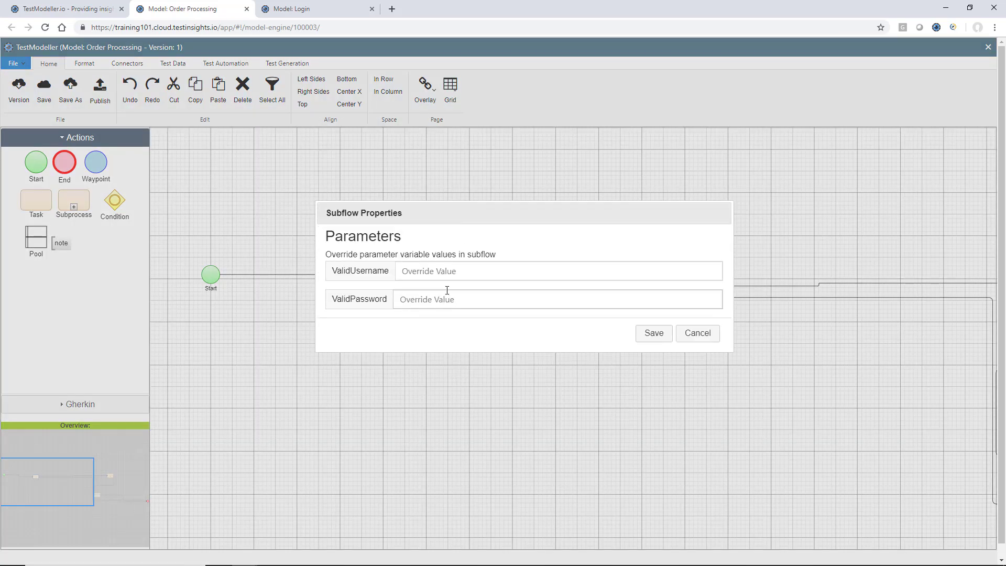
pyautogui.doubleClick(362, 269)
pyautogui.click(360, 297)
pyautogui.click(370, 290)
# - Enter a user e-mail and password as parameter overrides, save them, and start saving the model
pyautogui.click(499, 264)
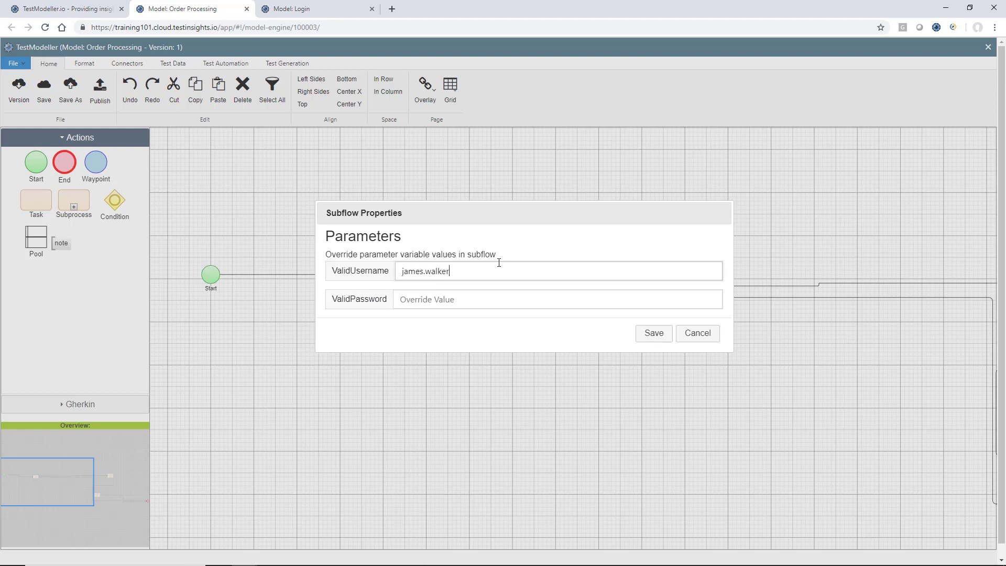
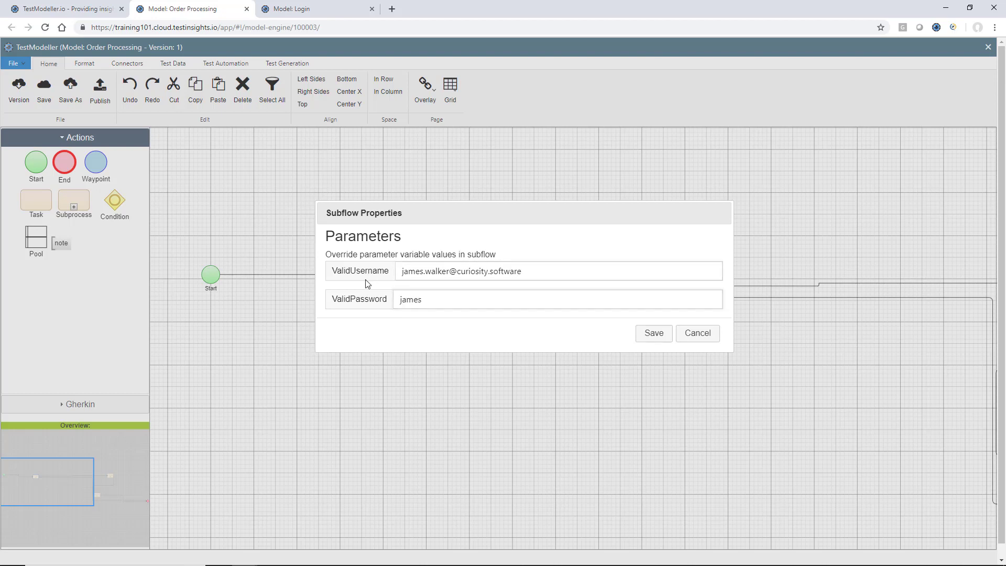
pyautogui.click(650, 333)
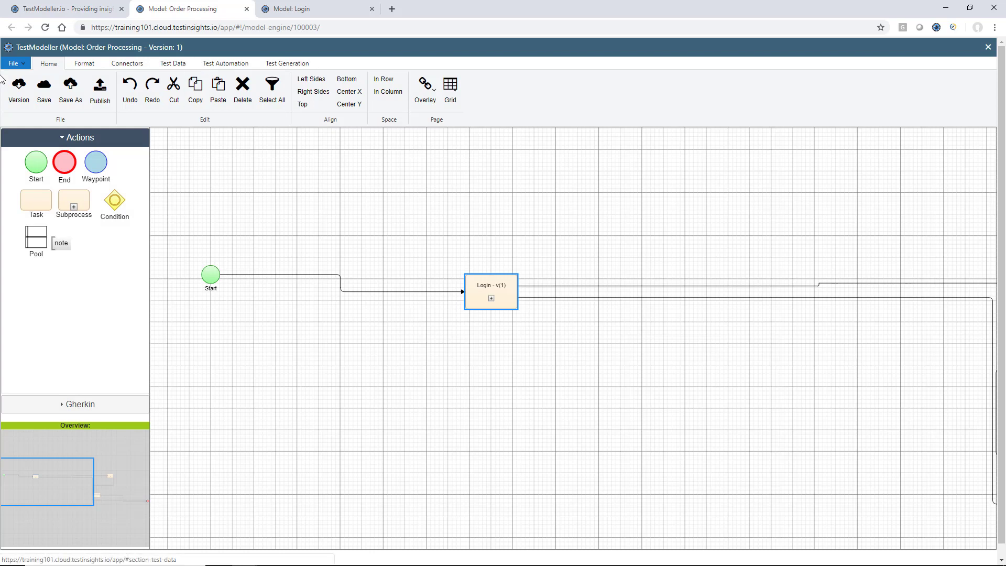
pyautogui.click(50, 93)
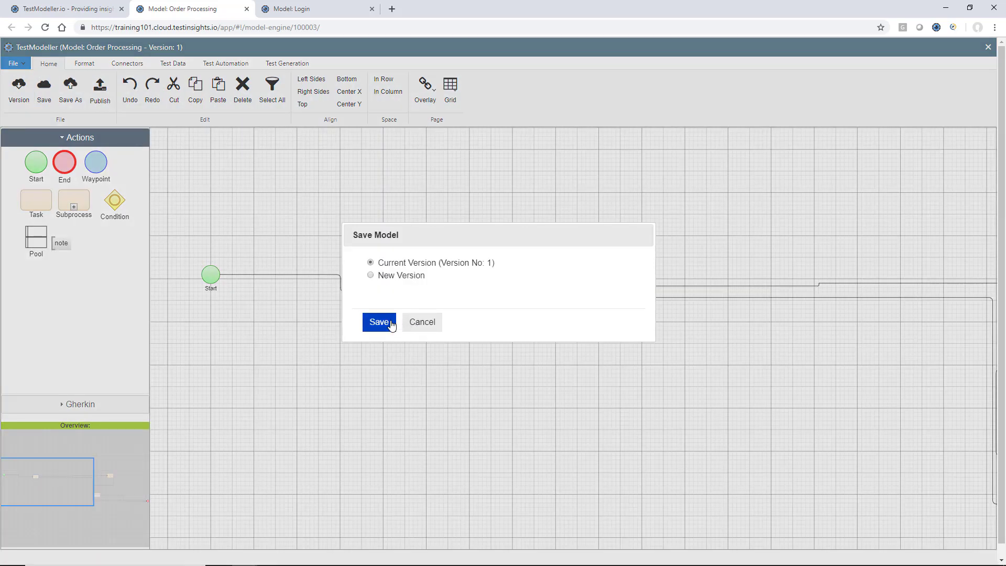
# - Confirm the save, generate five Order Processing tests and download their automation data
pyautogui.click(378, 322)
pyautogui.click(288, 64)
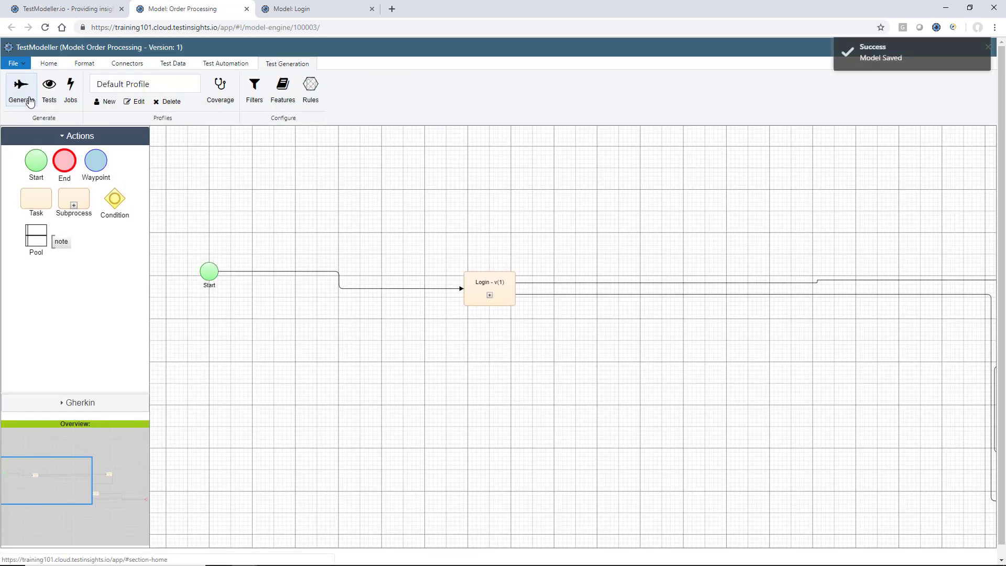
pyautogui.click(20, 97)
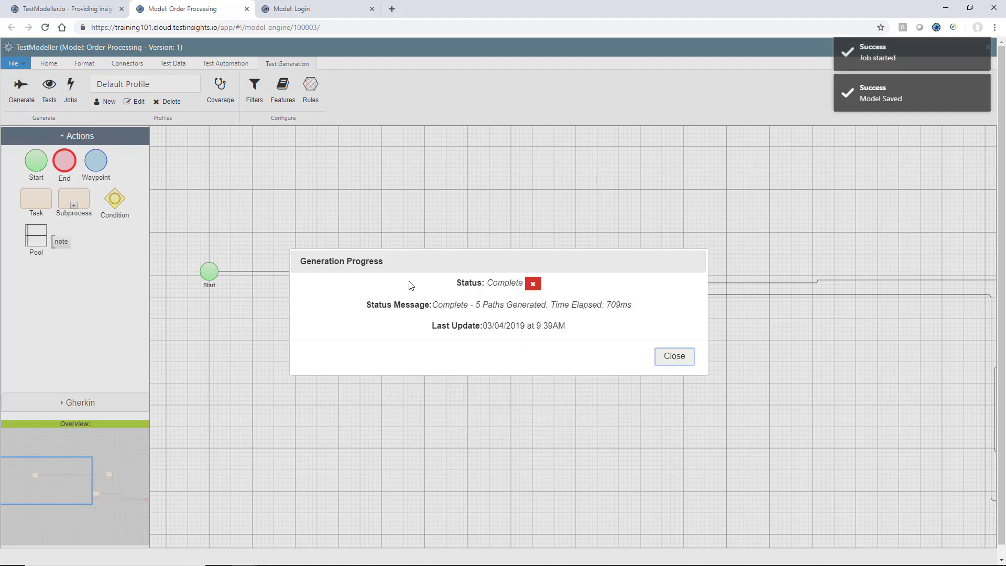
pyautogui.click(675, 356)
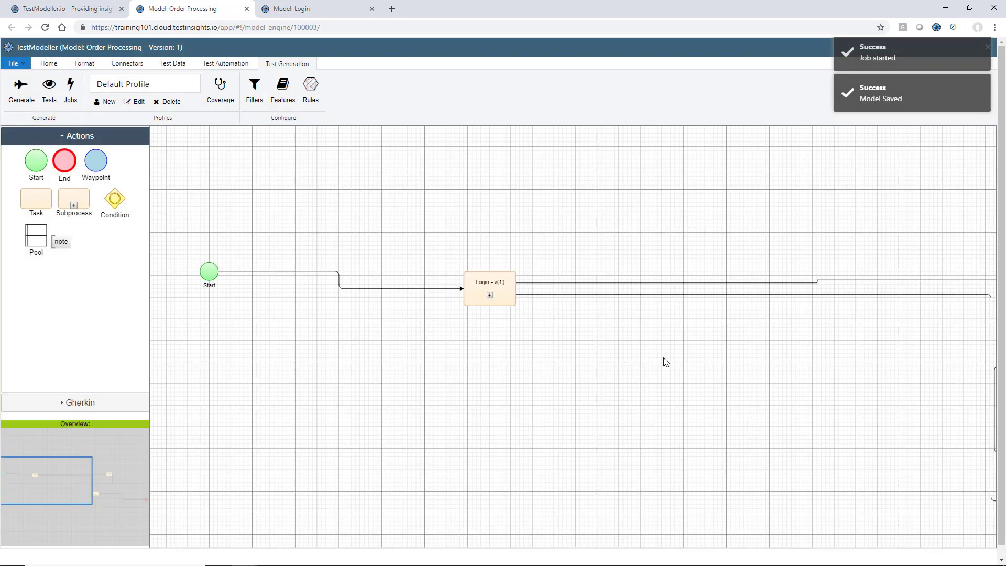
pyautogui.click(50, 93)
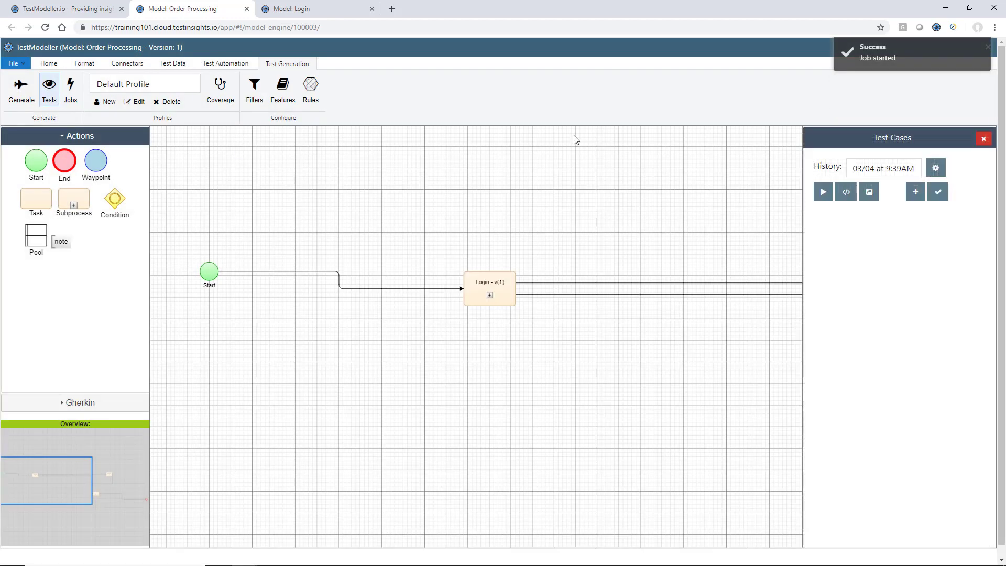
pyautogui.click(846, 192)
pyautogui.click(851, 227)
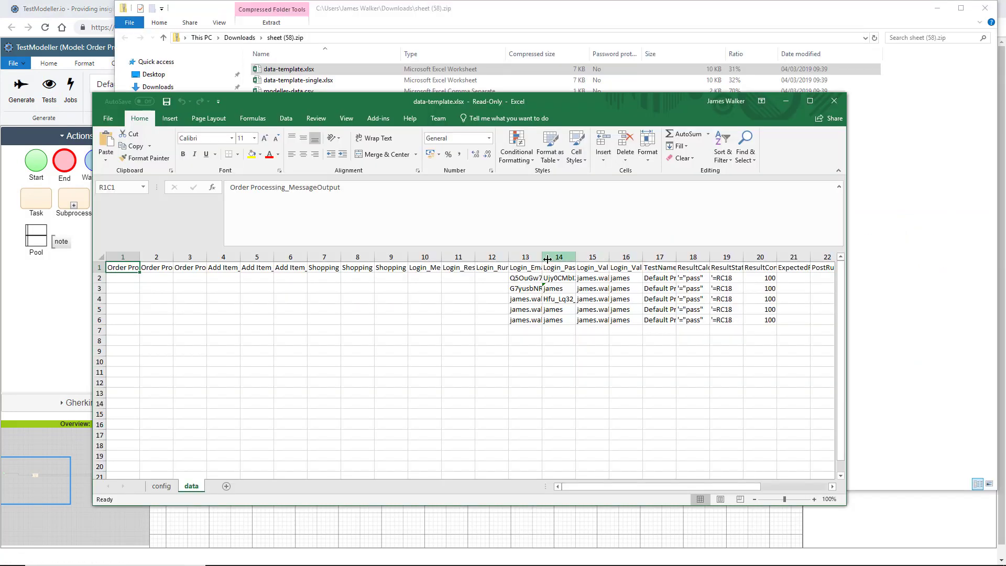
# - Widen the Login_Email column and auto-fit the next three columns so their values show
pyautogui.moveTo(545, 259); pyautogui.dragTo(597, 259)
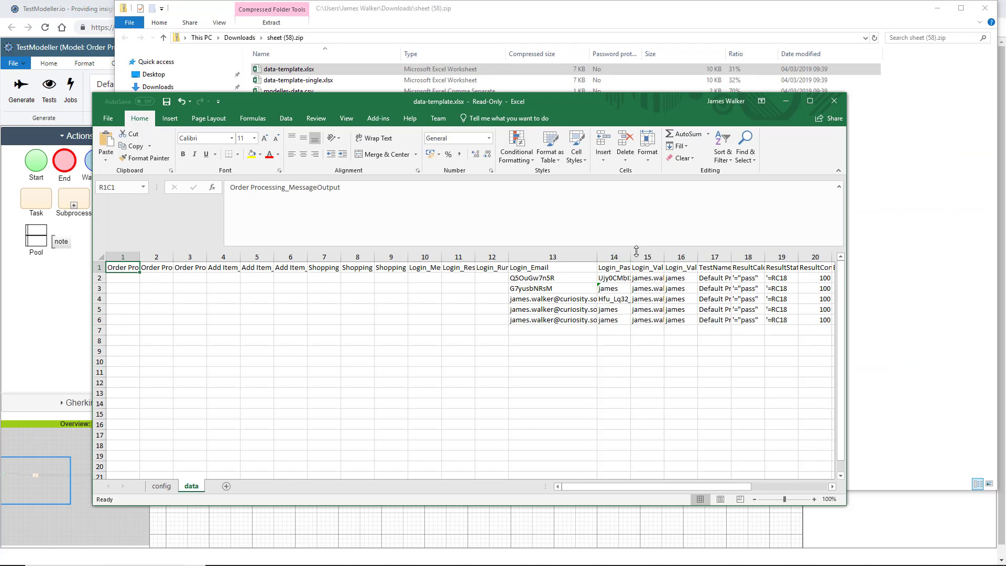
pyautogui.doubleClick(628, 259)
pyautogui.hscroll(2, 614, 259)
pyautogui.doubleClick(499, 259)
pyautogui.doubleClick(614, 259)
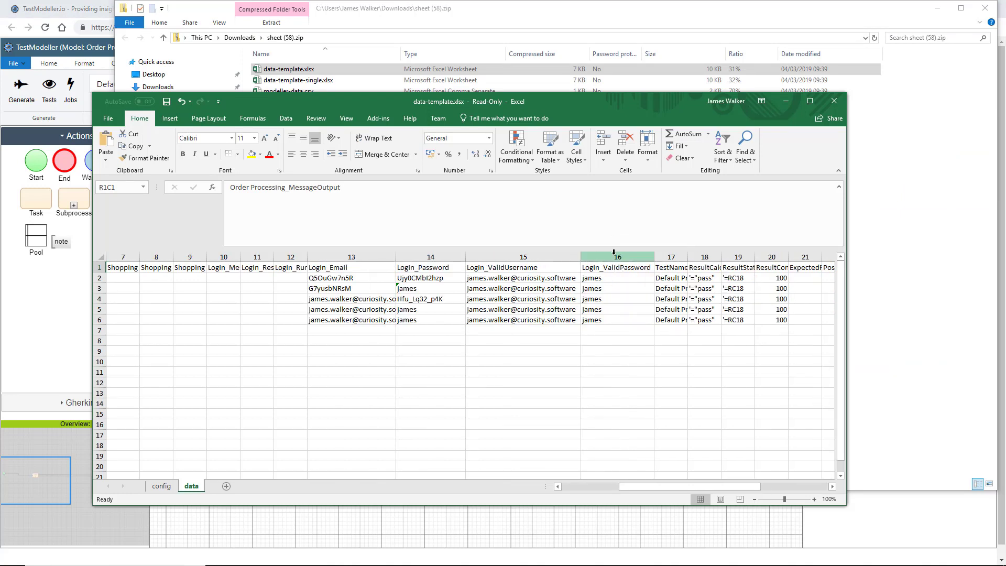
# - Inspect the Login_ValidUsername, Login_ValidPassword and Login_Email cells in rows 3 and 5, then return to TestModeller
pyautogui.click(538, 269)
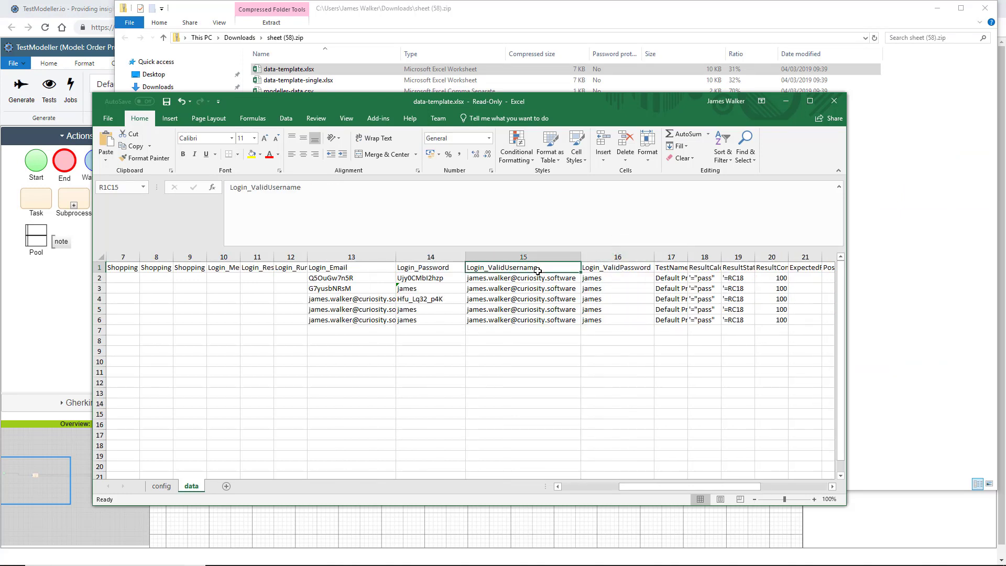
pyautogui.click(604, 268)
pyautogui.click(508, 309)
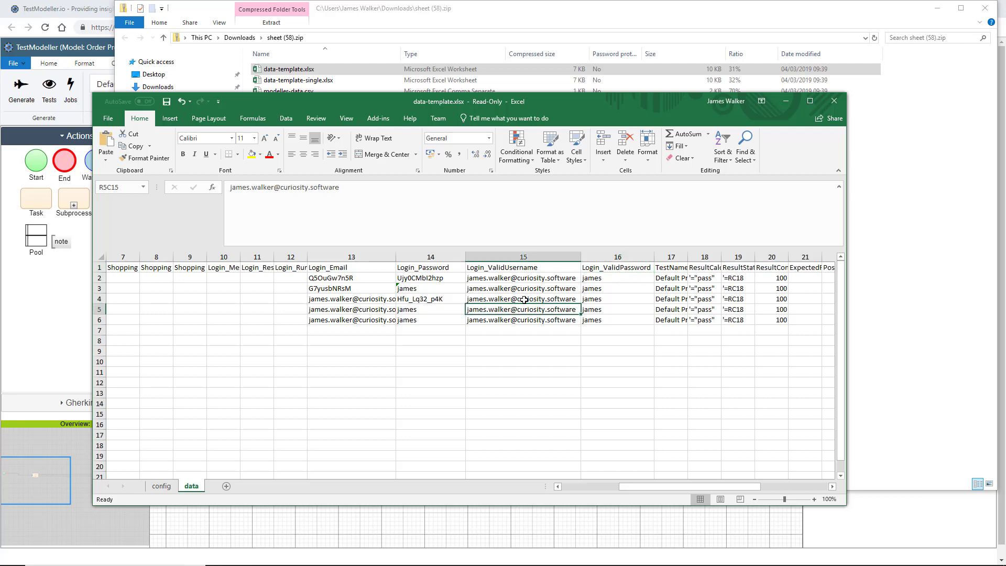
pyautogui.click(516, 288)
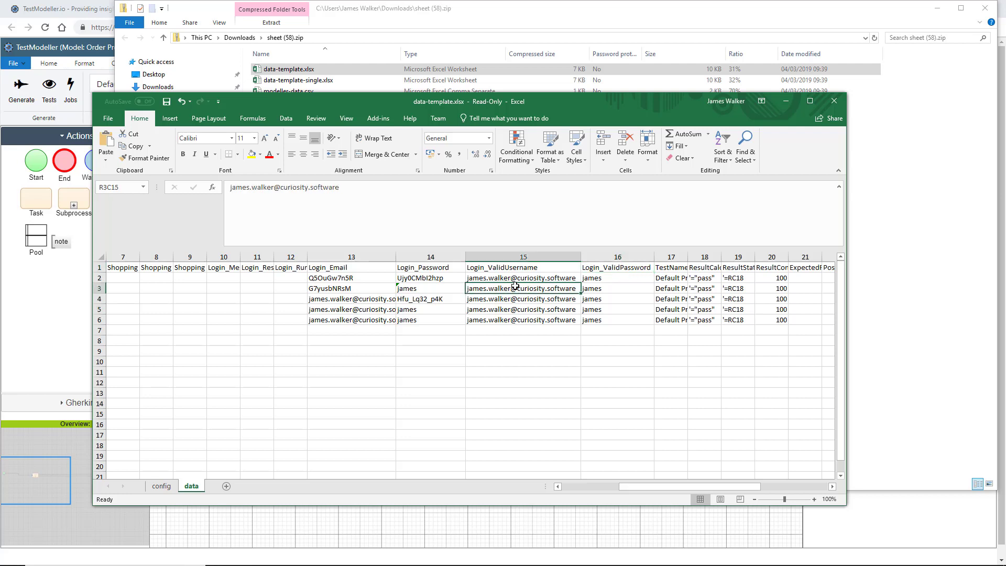
pyautogui.click(358, 312)
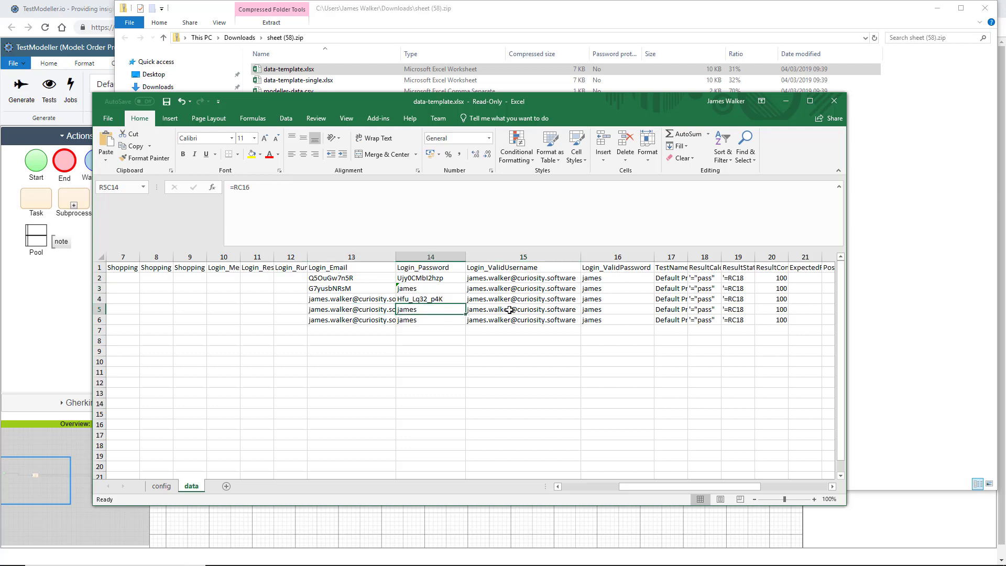
pyautogui.click(541, 310)
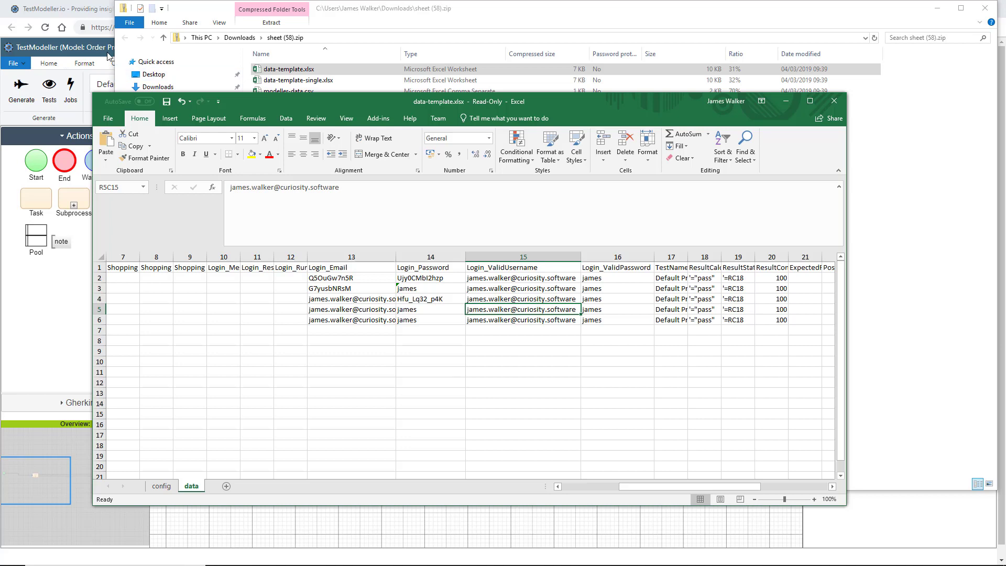
pyautogui.click(107, 56)
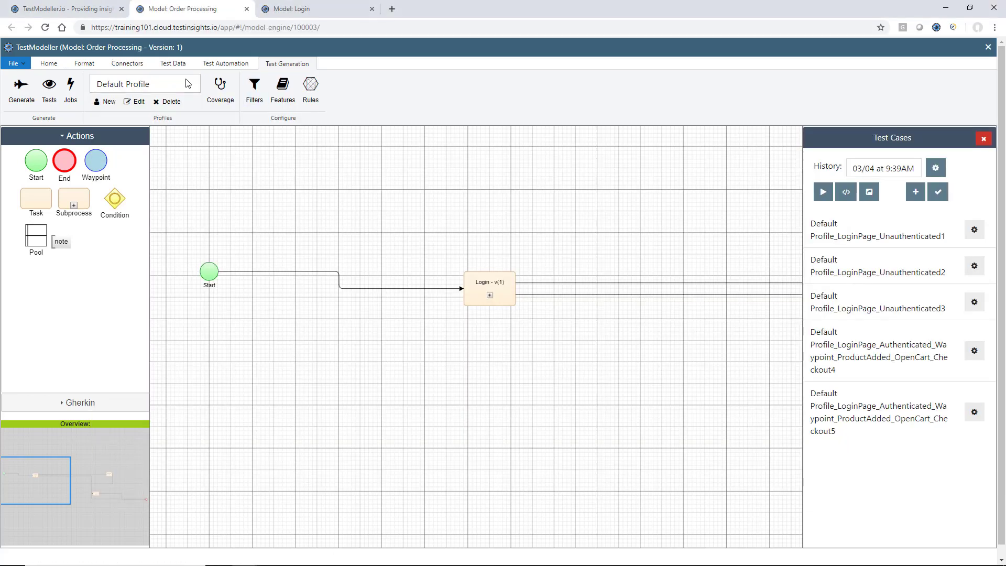
# - Add a model variable ValidUsernameMaster whose default value is the valid login e-mail address
pyautogui.click(178, 65)
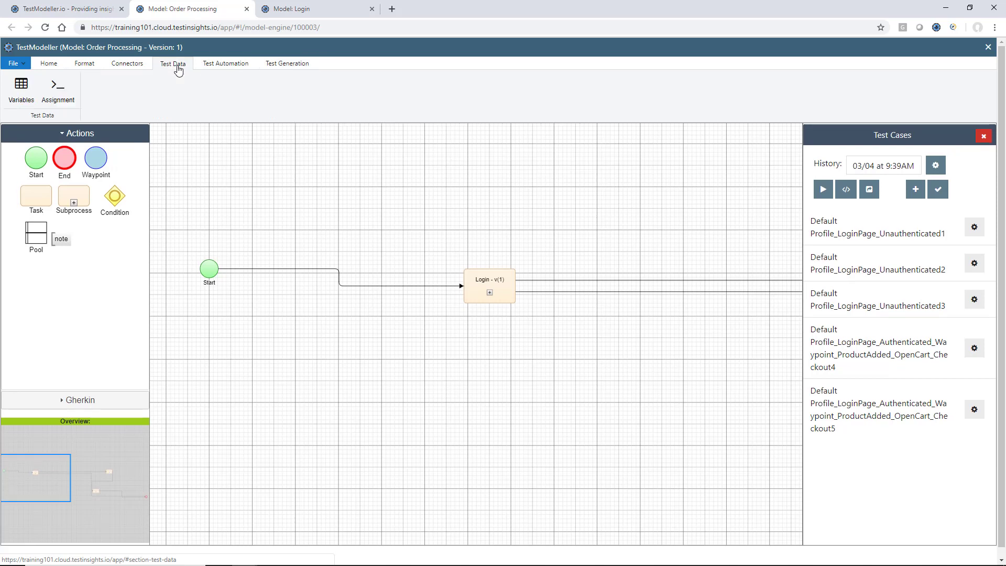
pyautogui.click(26, 90)
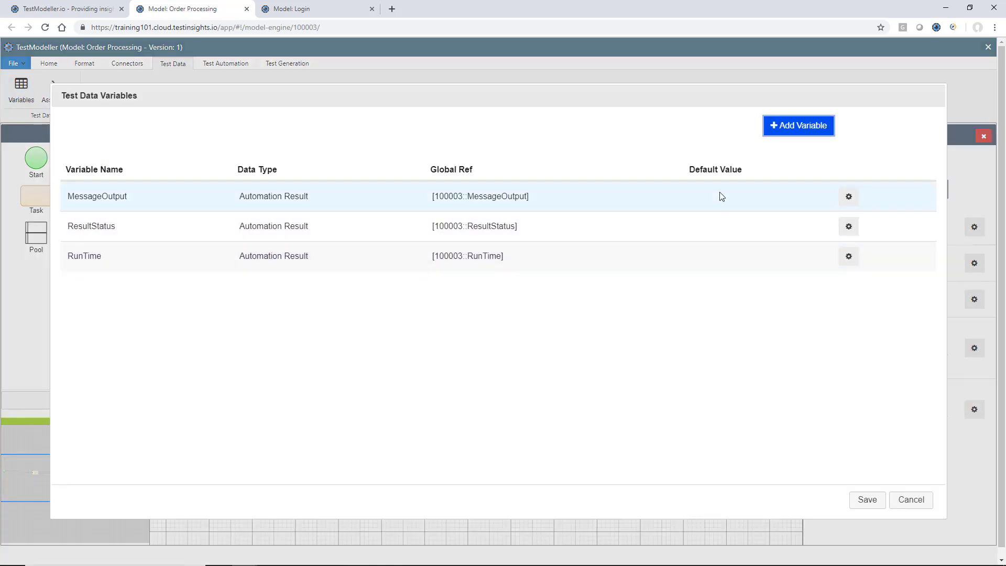
pyautogui.click(790, 127)
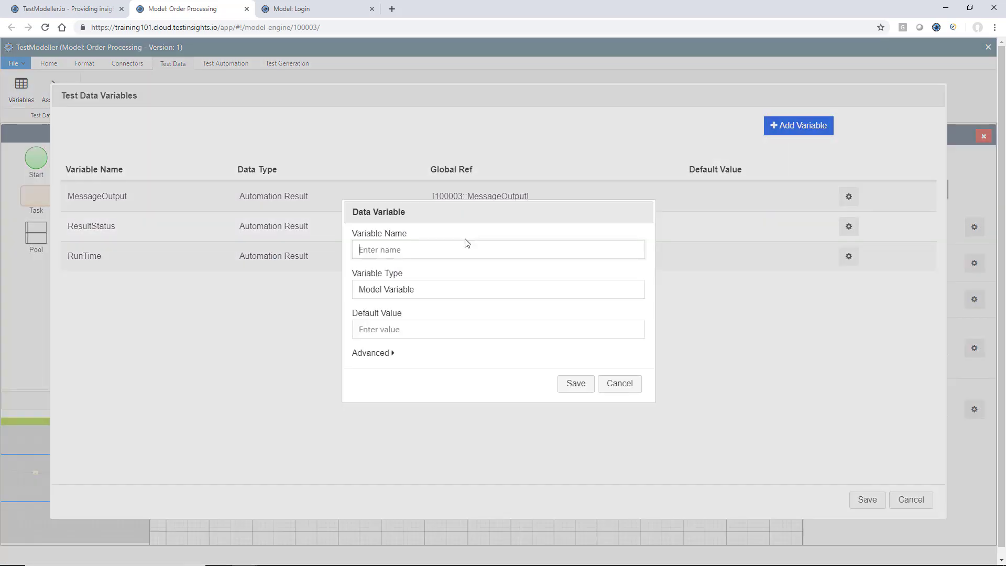
pyautogui.write('ValidUsernameMaster')
pyautogui.click(429, 324)
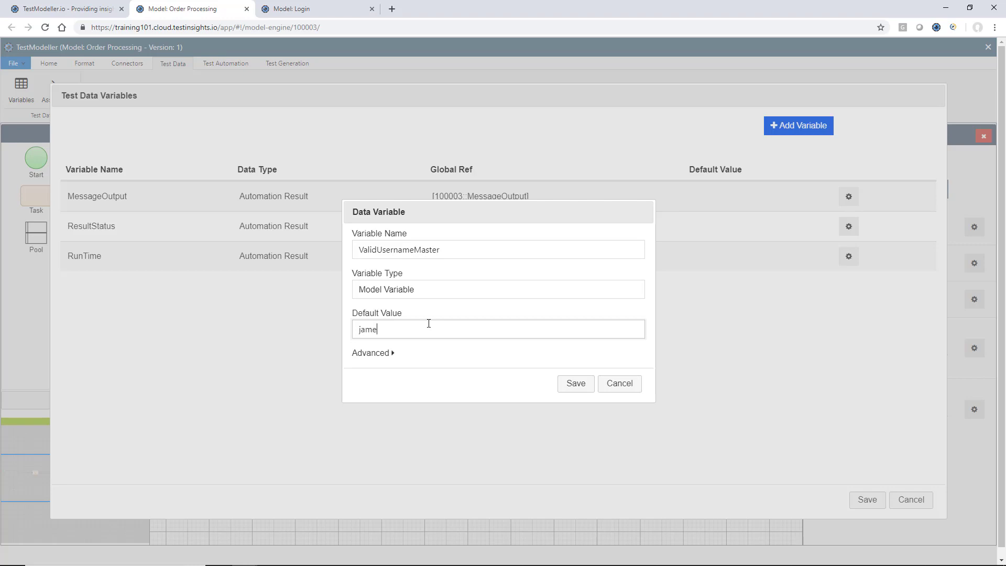
pyautogui.click(575, 384)
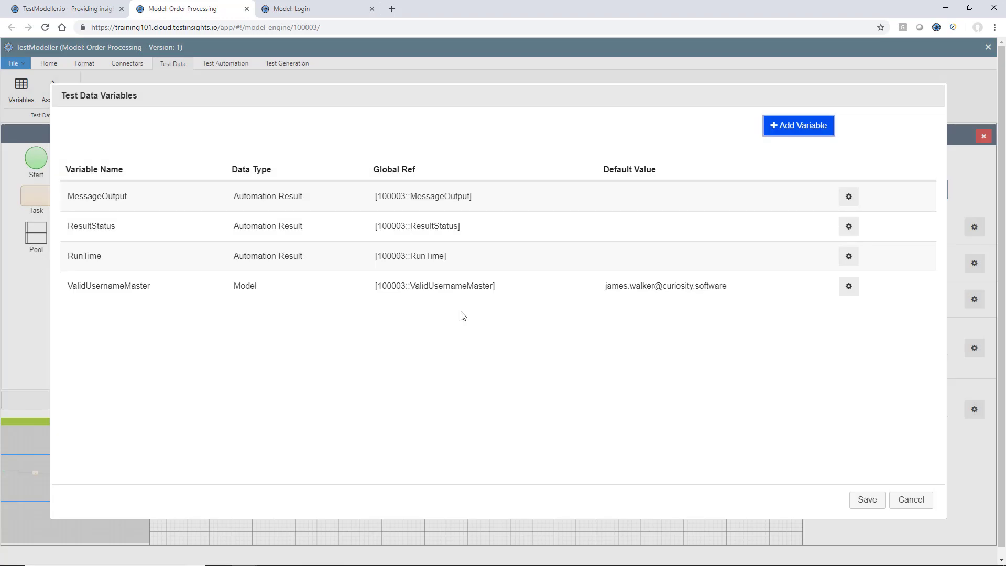
# - Copy the ValidUsernameMaster name and save the model's variable list
pyautogui.doubleClick(467, 286)
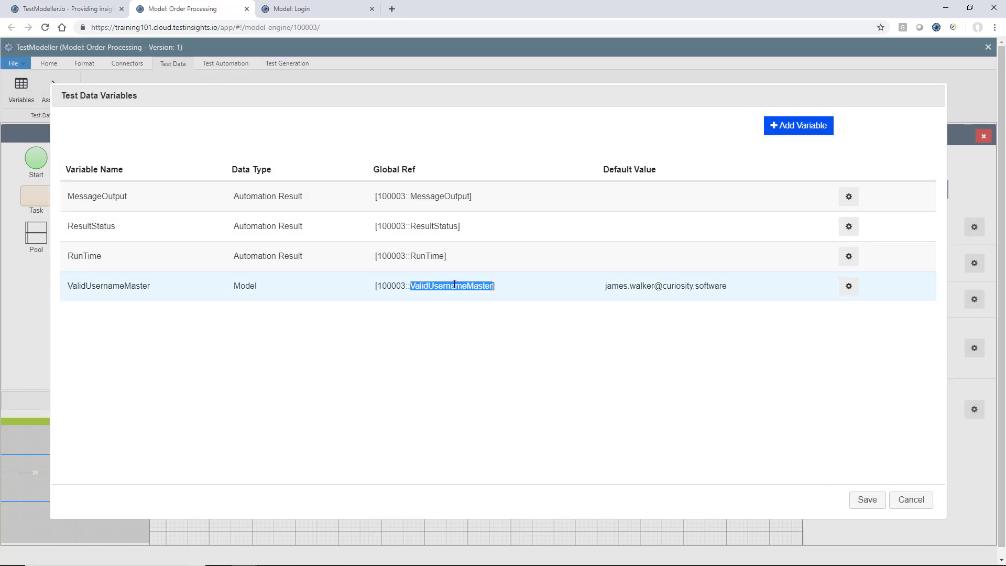
pyautogui.click(129, 288)
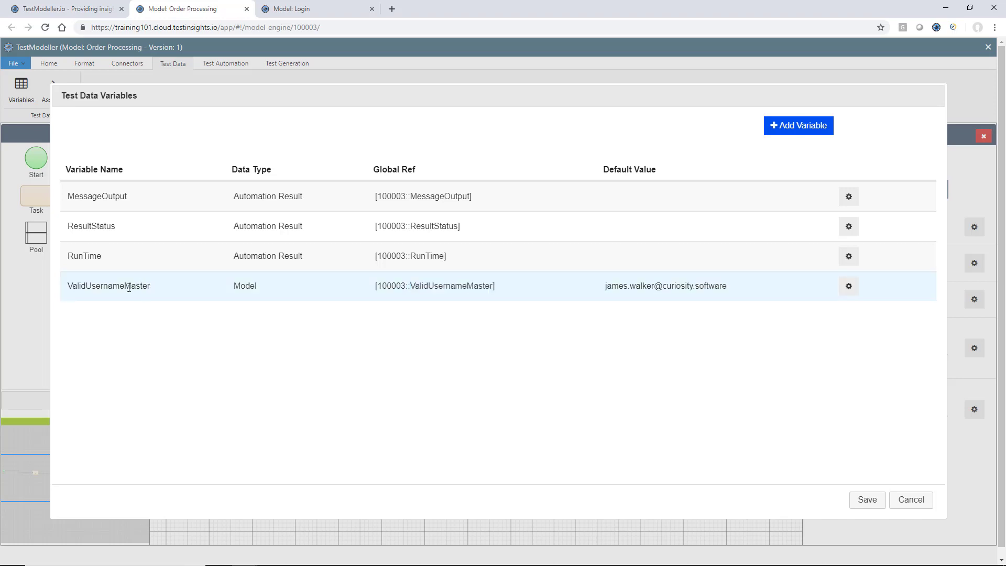
pyautogui.doubleClick(129, 288)
pyautogui.hotkey('ctrl', 'c')
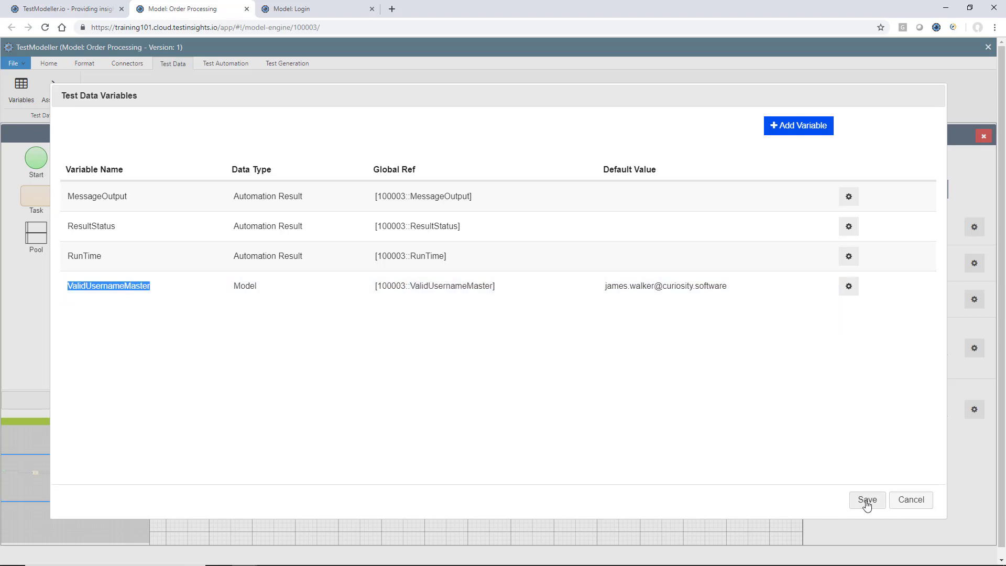
pyautogui.click(868, 500)
pyautogui.rightClick(481, 280)
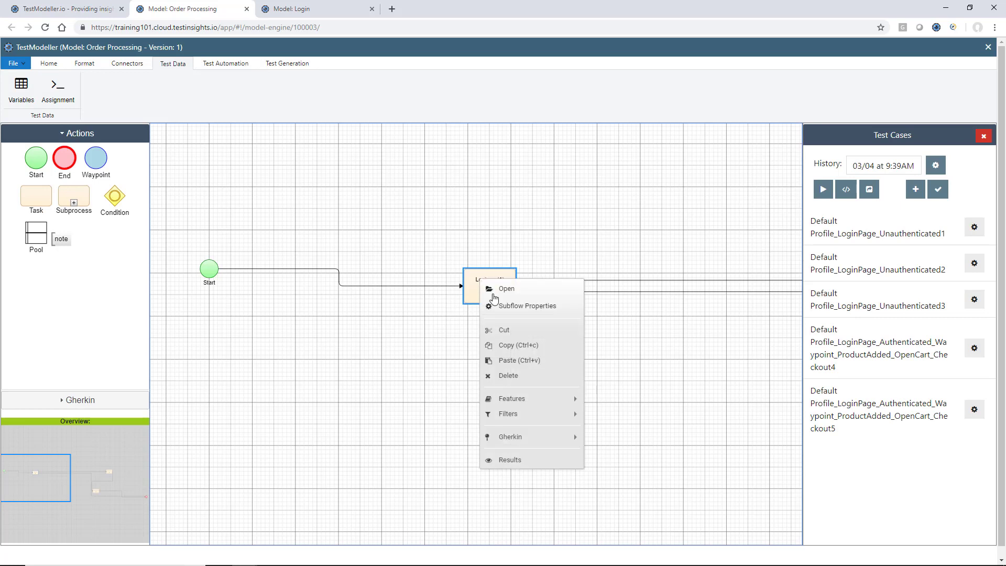
# - Replace the literal e-mail in the Login subflow's ValidUsername override with =[ValidUsernameMaster]
pyautogui.click(497, 306)
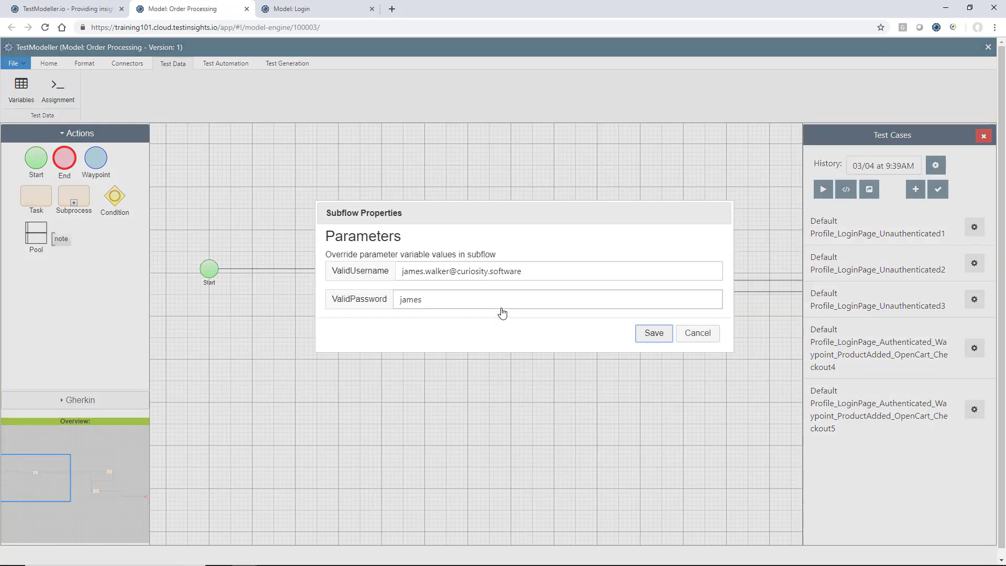
pyautogui.tripleClick(511, 276)
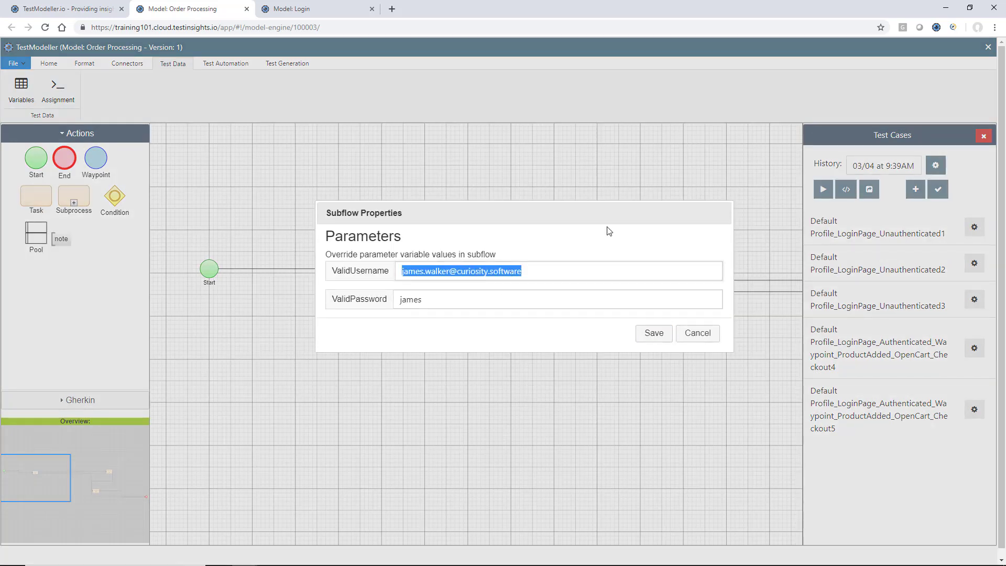
pyautogui.write('=')
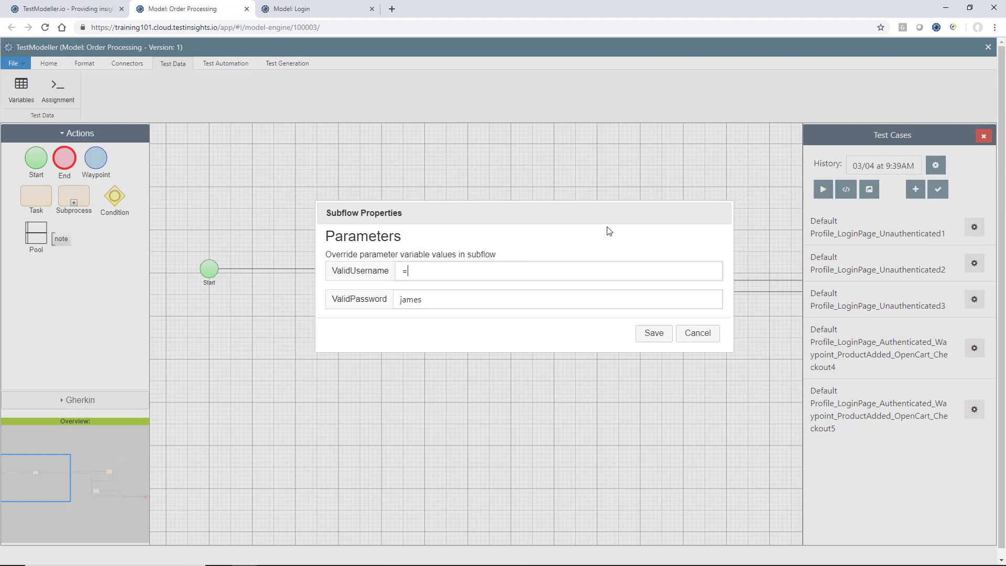
pyautogui.write('[]')
pyautogui.hotkey('ctrl', 'v')
pyautogui.doubleClick(465, 271)
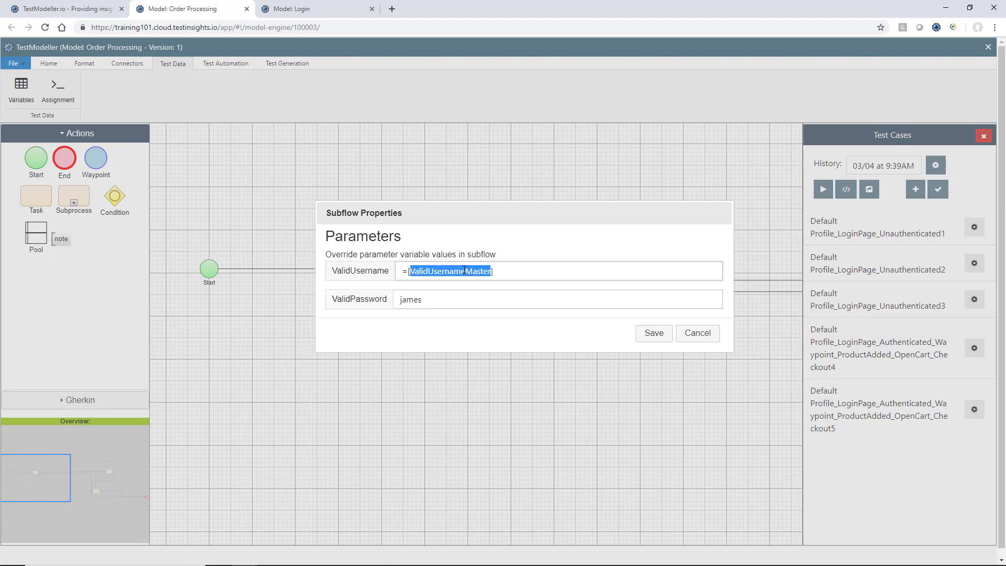
pyautogui.click(547, 269)
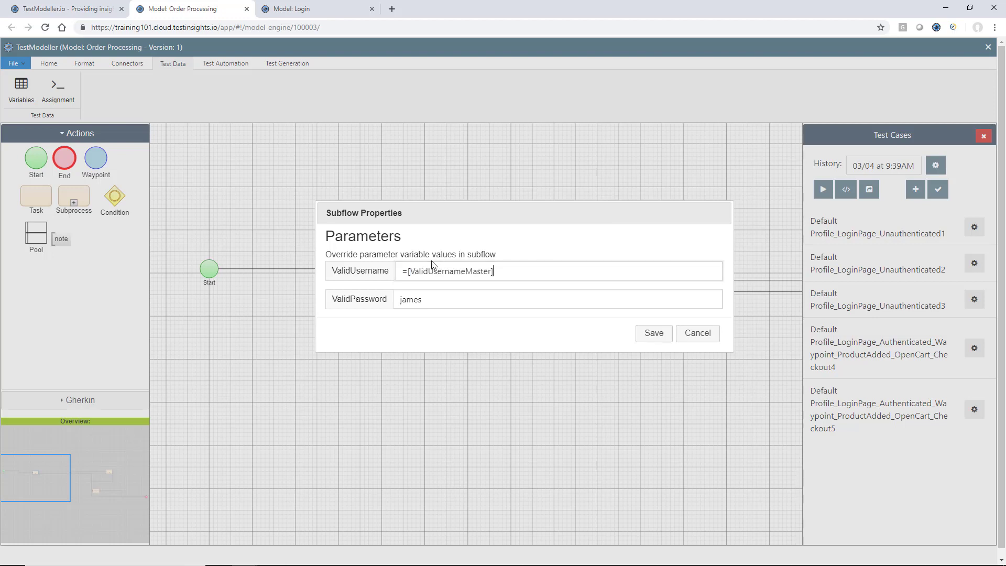